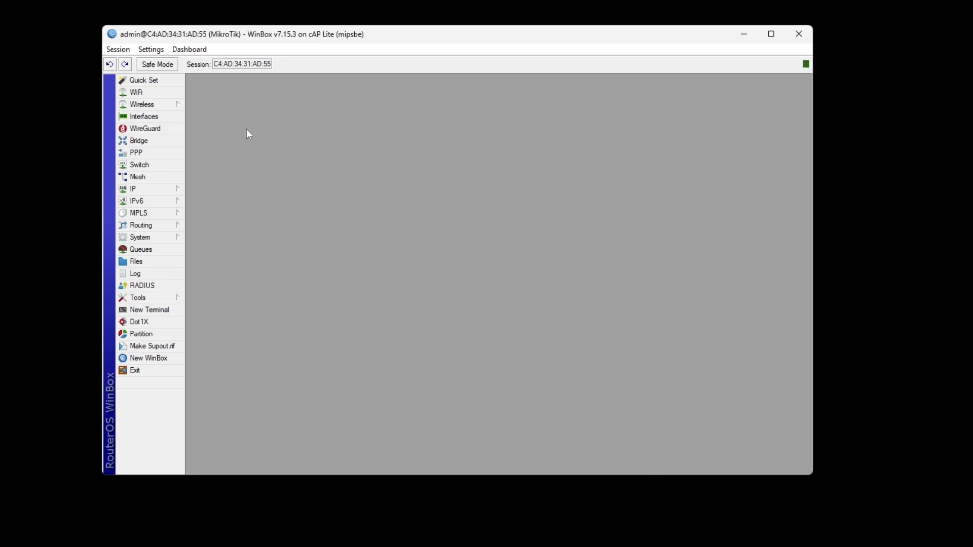
Step: Check the router's interface list and close it
{"action": "left_click", "coordinate": [174, 120]}
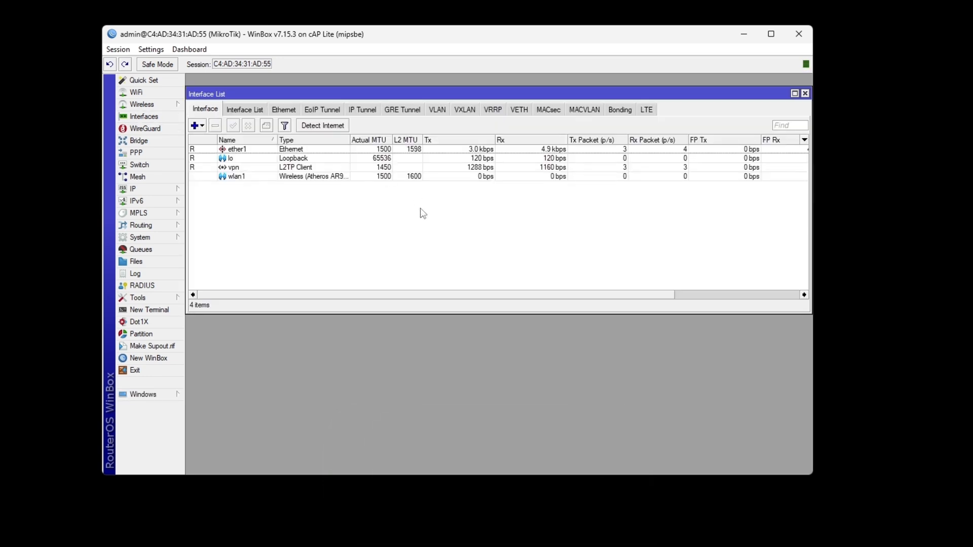
{"action": "left_click", "coordinate": [805, 93]}
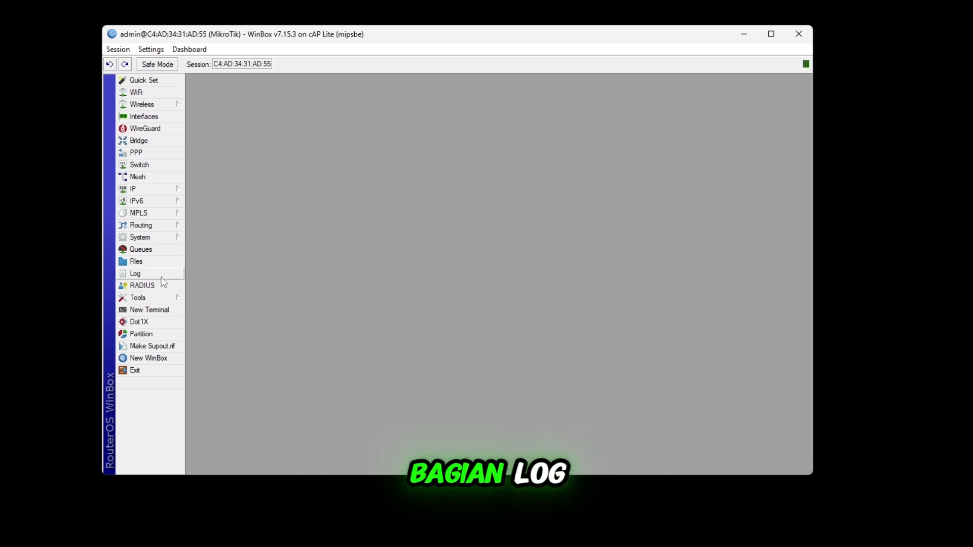
Step: Open the router's log and inspect the details of one failed API login entry
{"action": "left_click", "coordinate": [136, 274]}
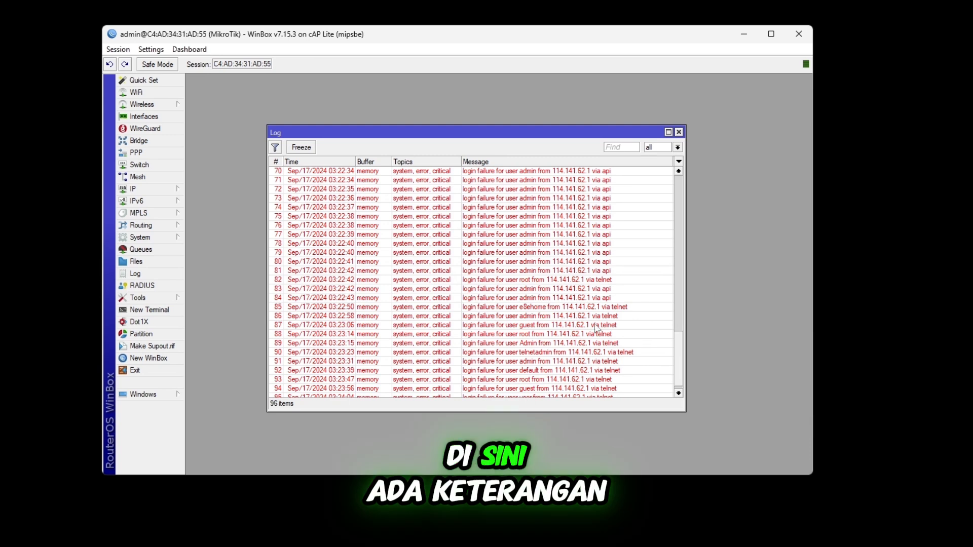
{"action": "scroll", "coordinate": [545, 312], "scroll_direction": "up", "scroll_amount": 2}
{"action": "scroll", "coordinate": [545, 312], "scroll_direction": "down", "scroll_amount": 2}
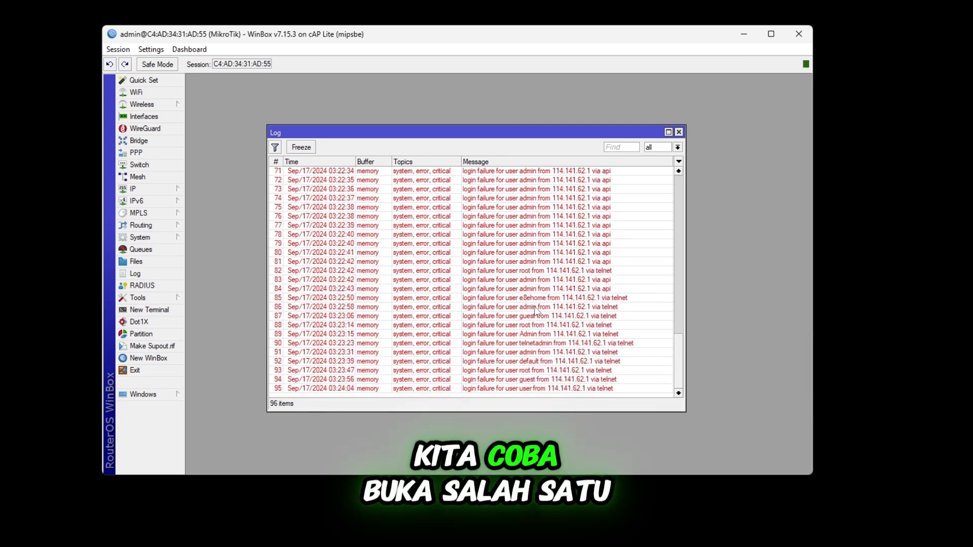
{"action": "double_click", "coordinate": [527, 254]}
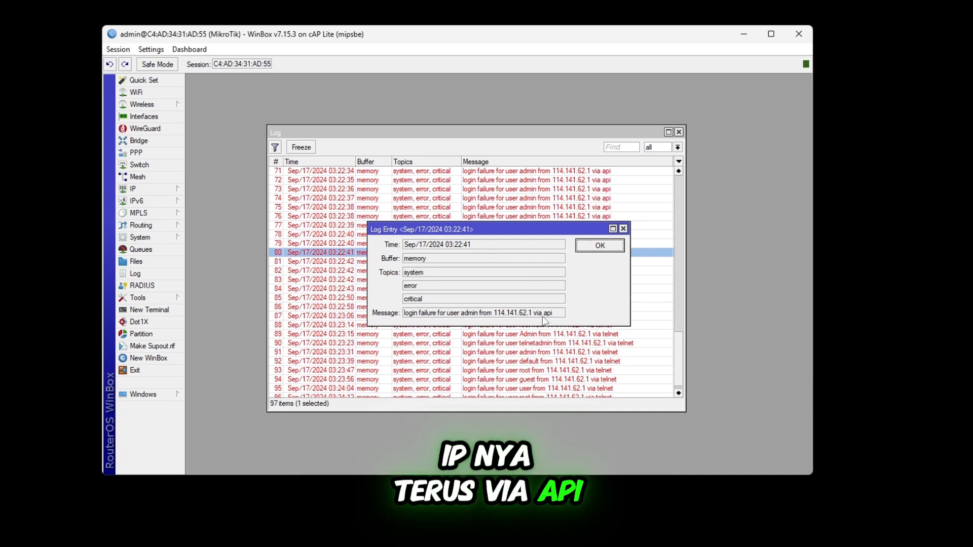
{"action": "left_click", "coordinate": [624, 229]}
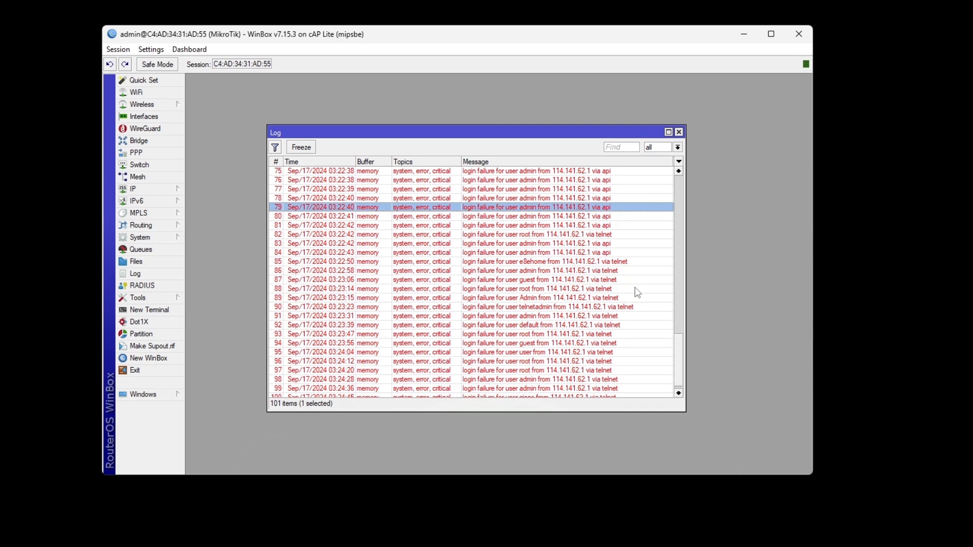
Step: Examine which services the failed logins in the log used, and inspect the details of another API entry
{"action": "scroll", "coordinate": [582, 314], "scroll_direction": "down", "scroll_amount": 1}
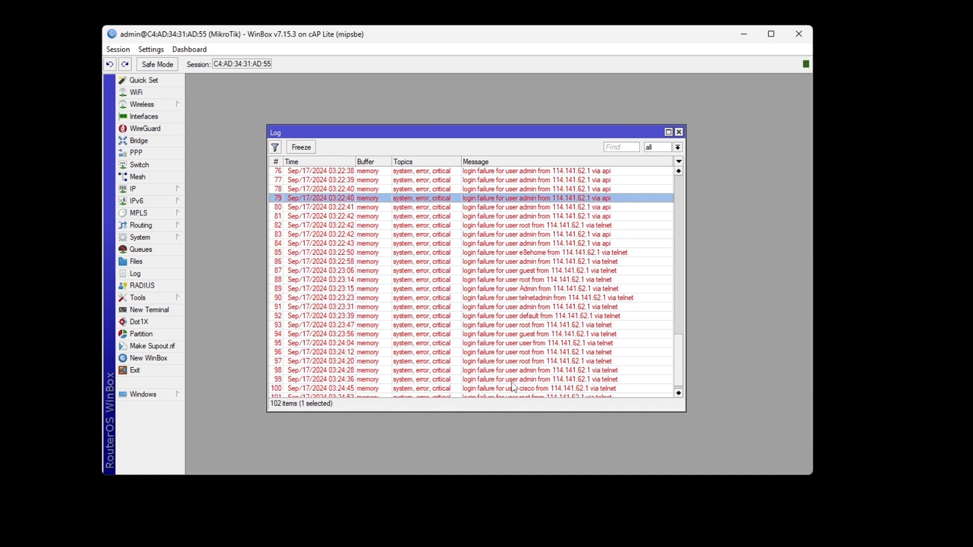
{"action": "scroll", "coordinate": [517, 387], "scroll_direction": "down", "scroll_amount": 1}
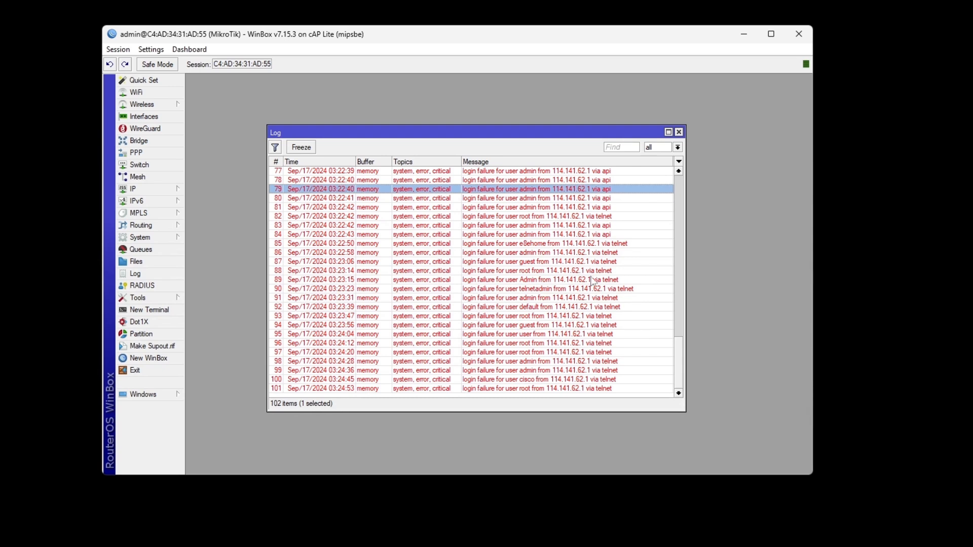
{"action": "scroll", "coordinate": [559, 307], "scroll_direction": "up", "scroll_amount": 3}
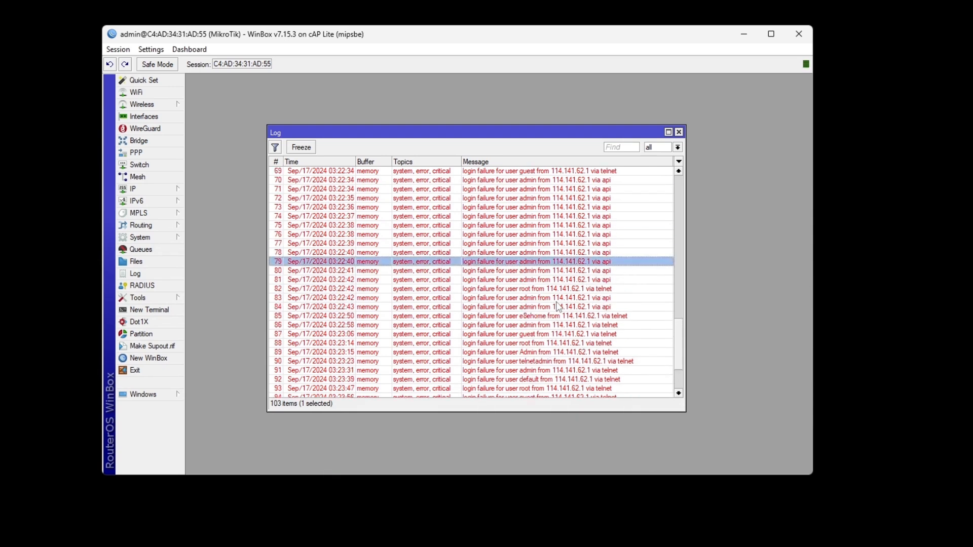
{"action": "scroll", "coordinate": [559, 307], "scroll_direction": "down", "scroll_amount": 3}
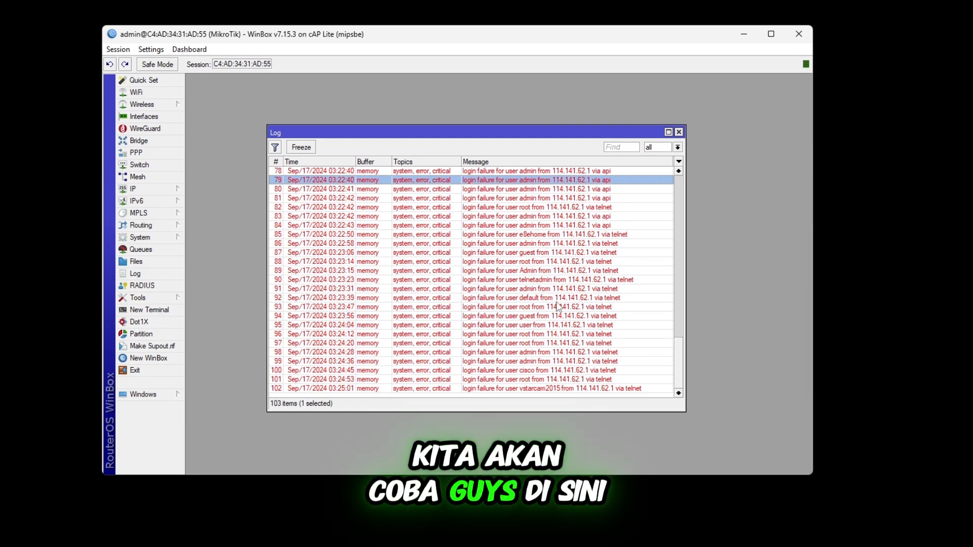
{"action": "scroll", "coordinate": [583, 247], "scroll_direction": "up", "scroll_amount": 6}
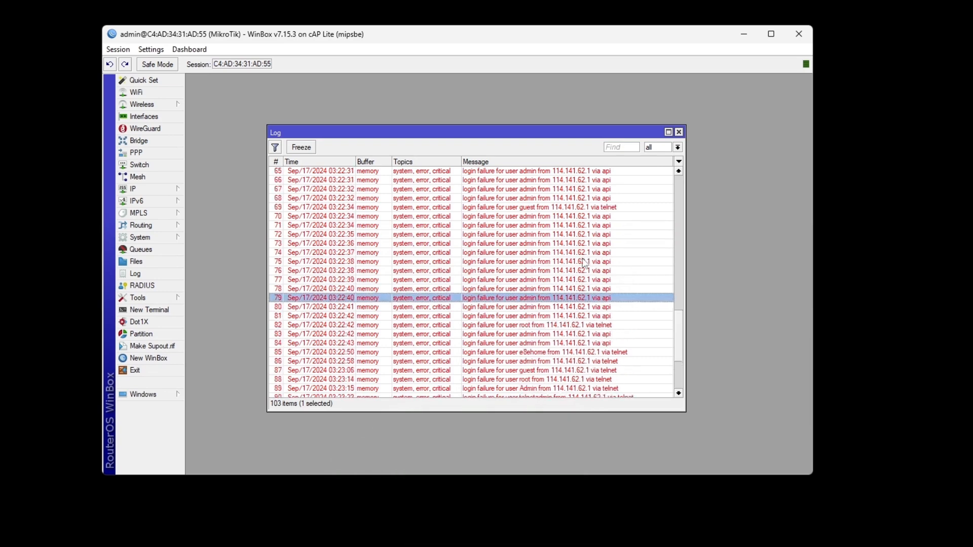
{"action": "scroll", "coordinate": [582, 267], "scroll_direction": "down", "scroll_amount": 3}
{"action": "scroll", "coordinate": [582, 266], "scroll_direction": "down", "scroll_amount": 4}
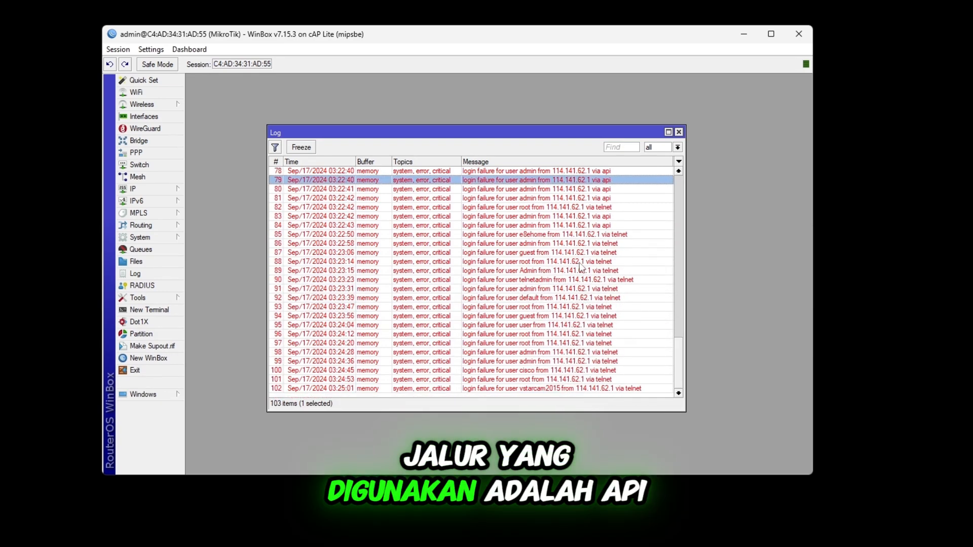
{"action": "double_click", "coordinate": [613, 198]}
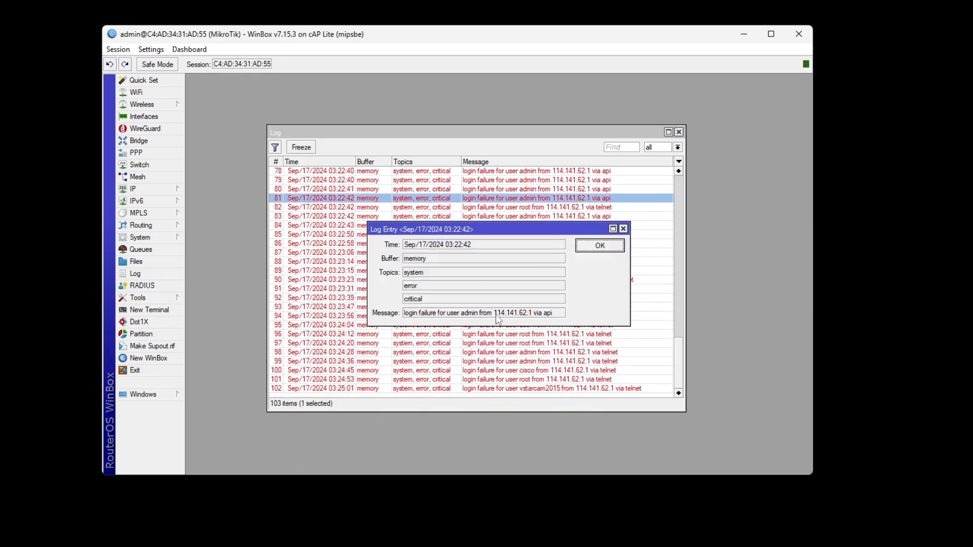
{"action": "left_click", "coordinate": [624, 229]}
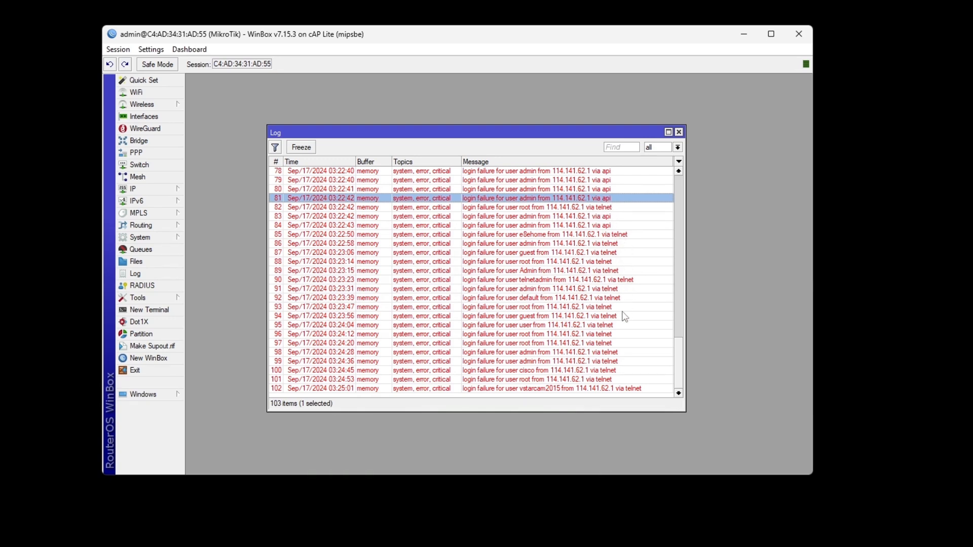
Step: Compare the earlier and latest API and telnet login failures in the log, and close the log
{"action": "scroll", "coordinate": [634, 355], "scroll_direction": "up", "scroll_amount": 7}
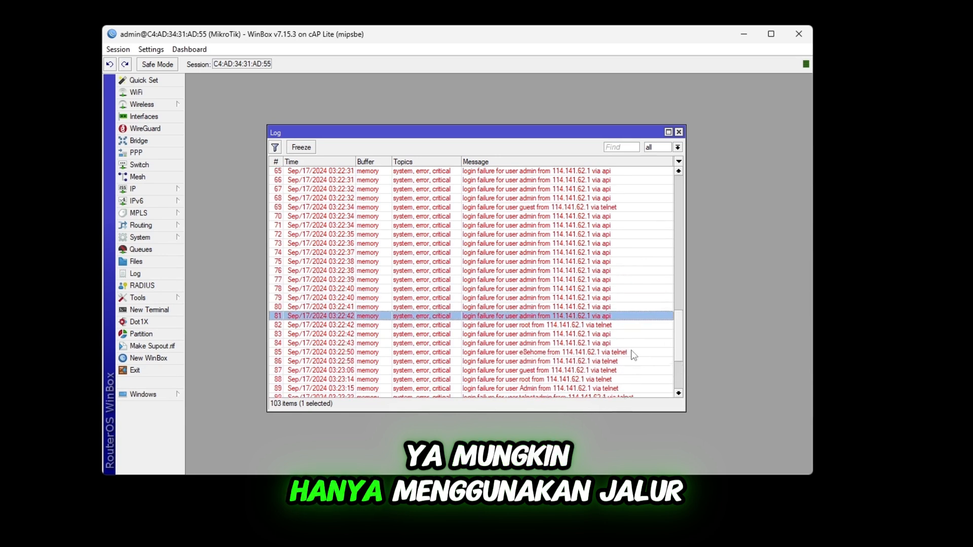
{"action": "scroll", "coordinate": [634, 355], "scroll_direction": "up", "scroll_amount": 3}
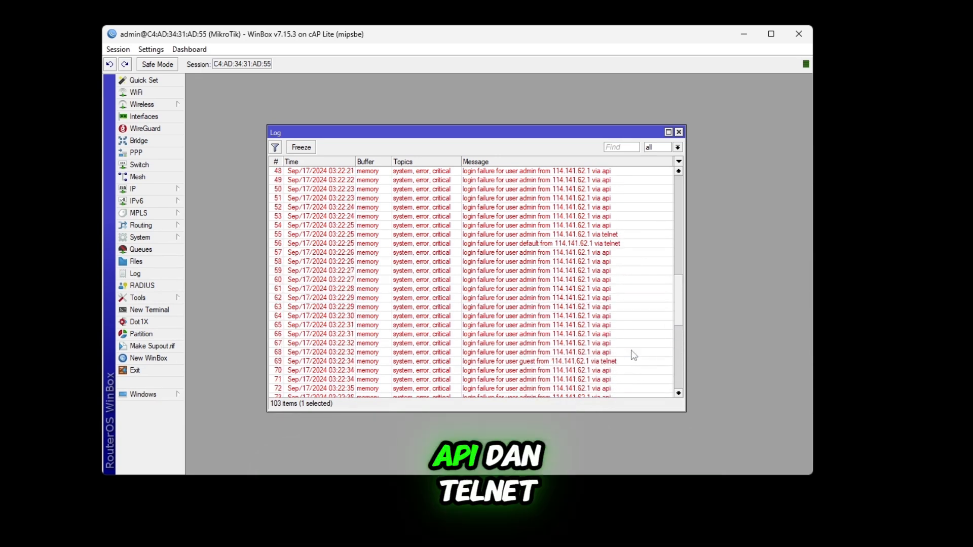
{"action": "scroll", "coordinate": [626, 247], "scroll_direction": "down", "scroll_amount": 10}
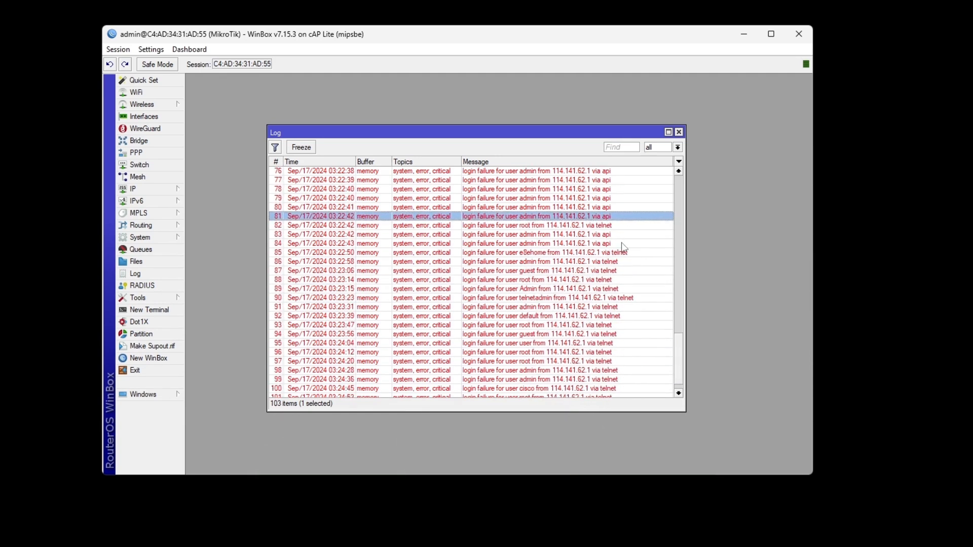
{"action": "left_click", "coordinate": [601, 315]}
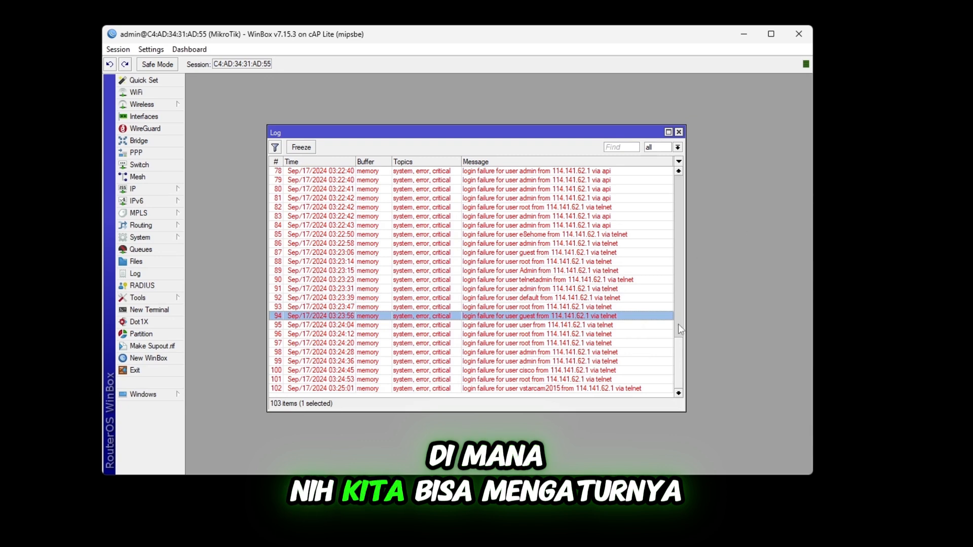
{"action": "left_click", "coordinate": [618, 352]}
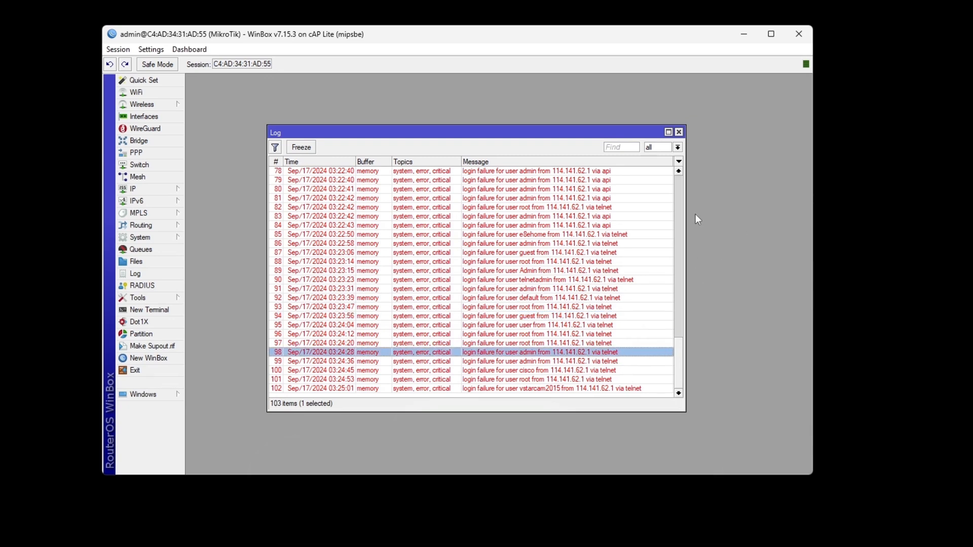
{"action": "left_click", "coordinate": [679, 132]}
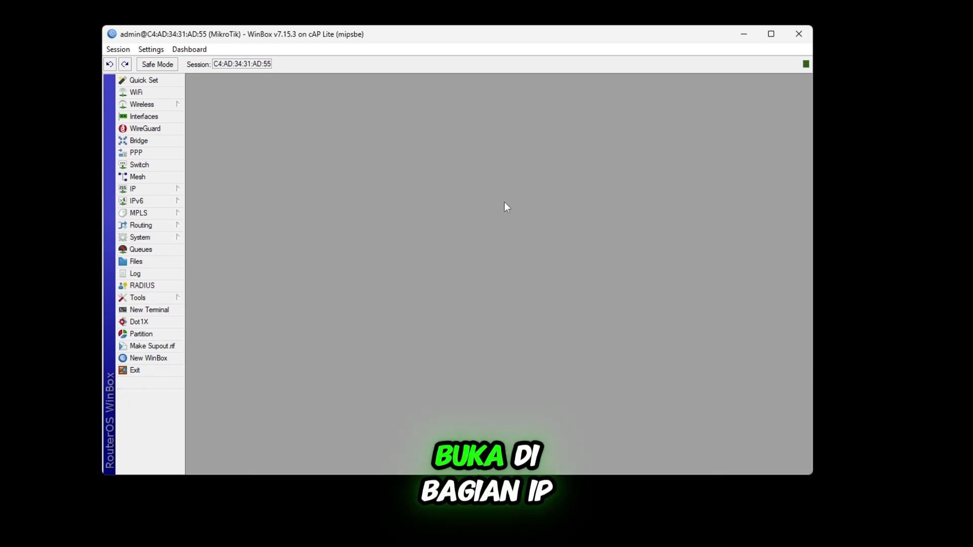
Step: Open the IP service list and move its window aside
{"action": "left_click", "coordinate": [178, 189]}
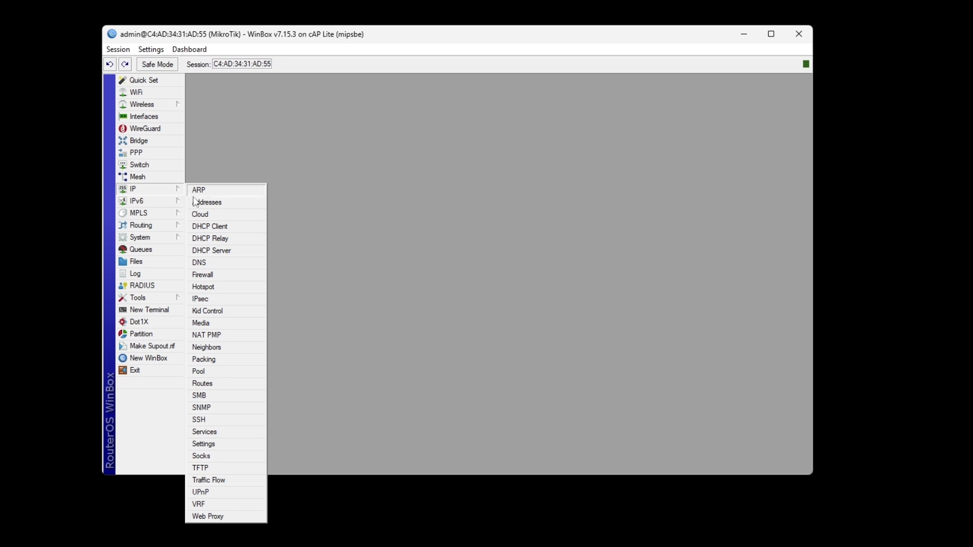
{"action": "left_click", "coordinate": [235, 432]}
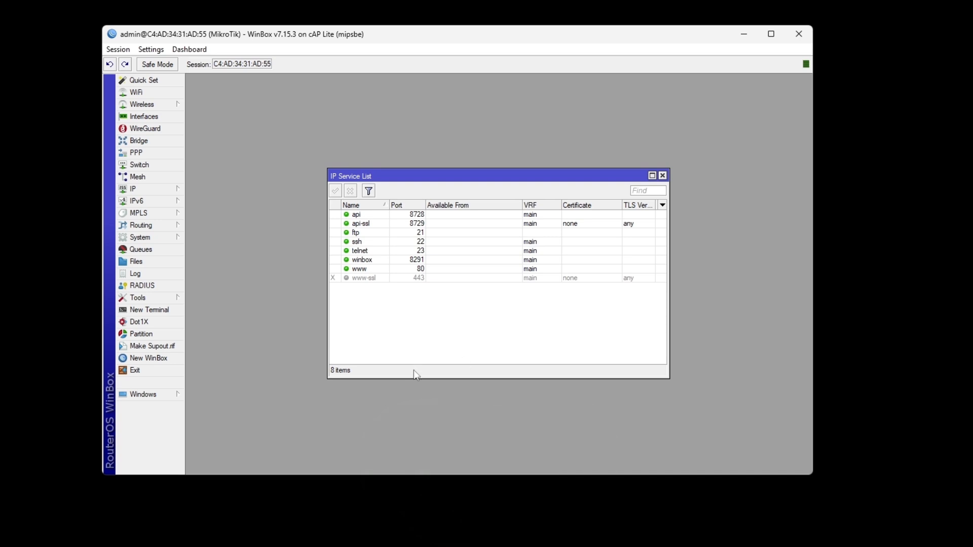
{"action": "left_click_drag", "start_coordinate": [429, 173], "coordinate": [514, 226]}
Step: Reopen the log and match its login failures to the api and telnet entries in the IP service list
{"action": "left_click", "coordinate": [175, 276]}
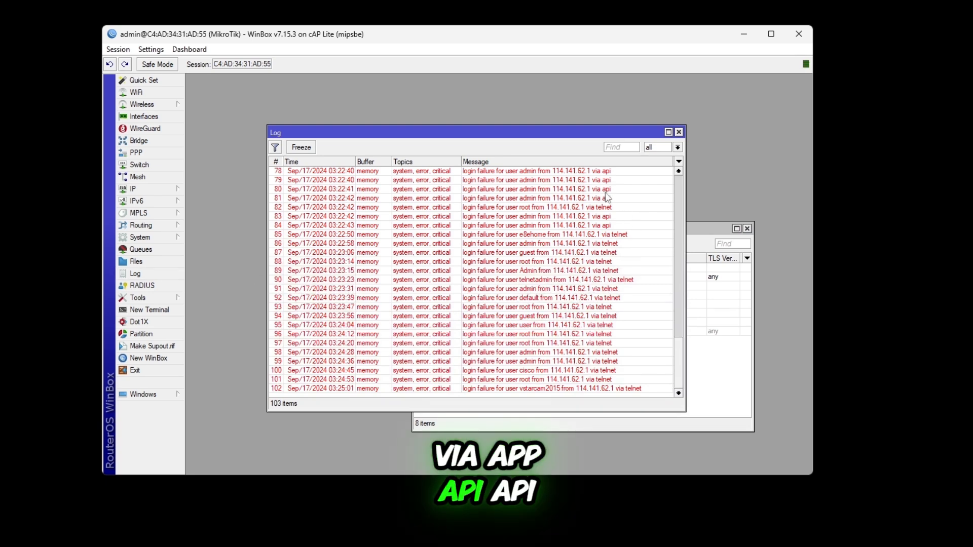
{"action": "left_click", "coordinate": [698, 231]}
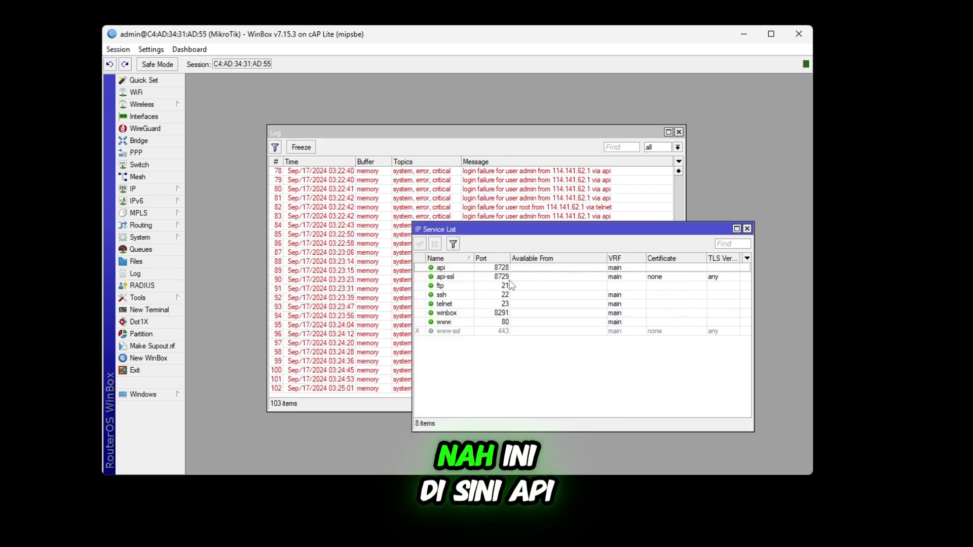
{"action": "left_click", "coordinate": [447, 268]}
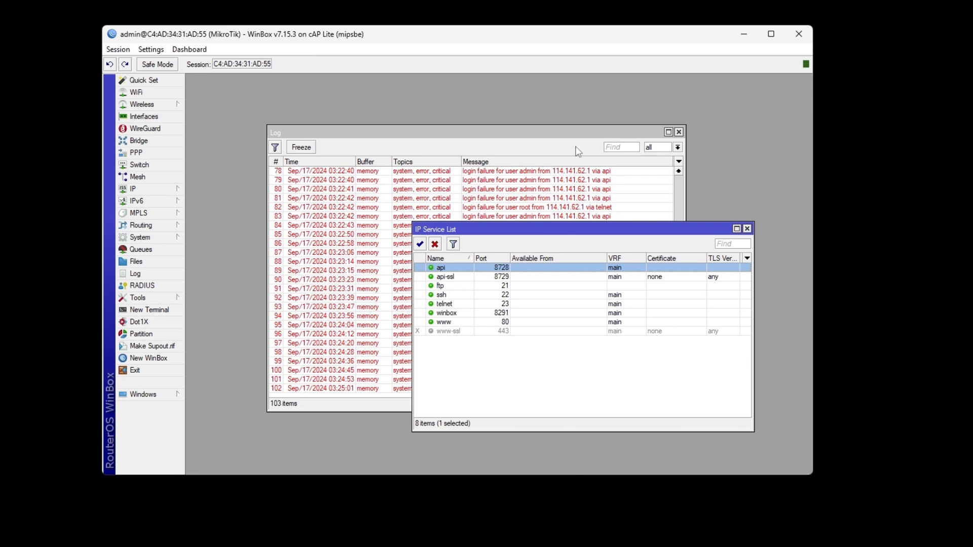
{"action": "left_click", "coordinate": [567, 132]}
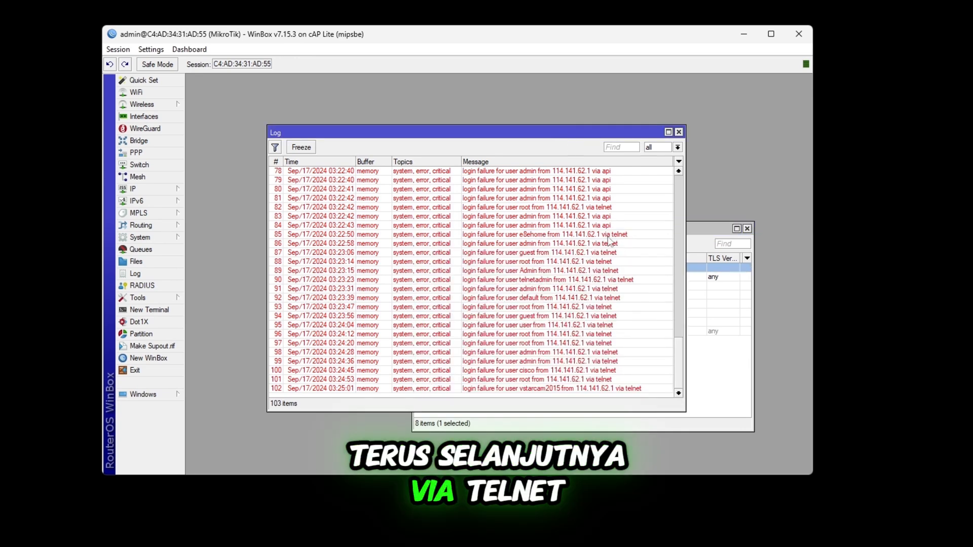
{"action": "left_click", "coordinate": [698, 232]}
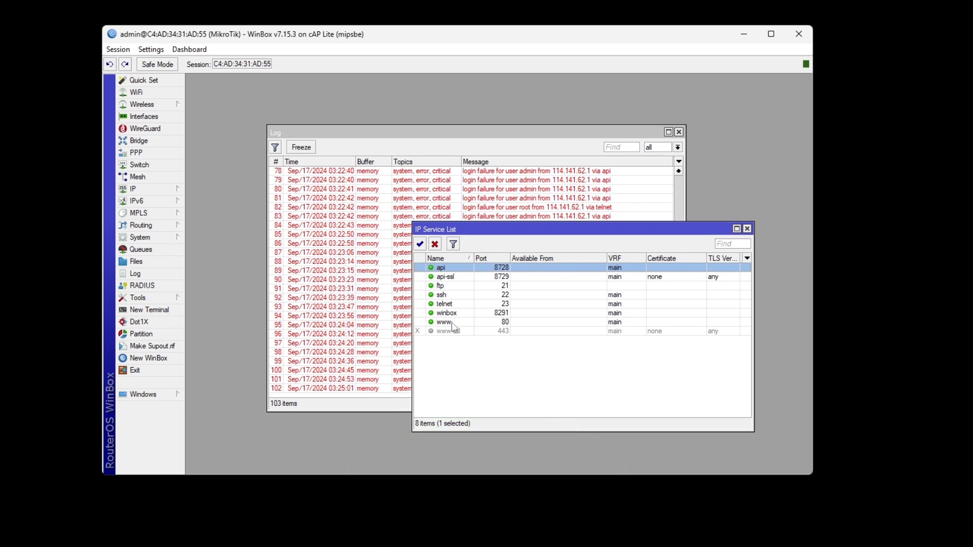
{"action": "left_click", "coordinate": [453, 305]}
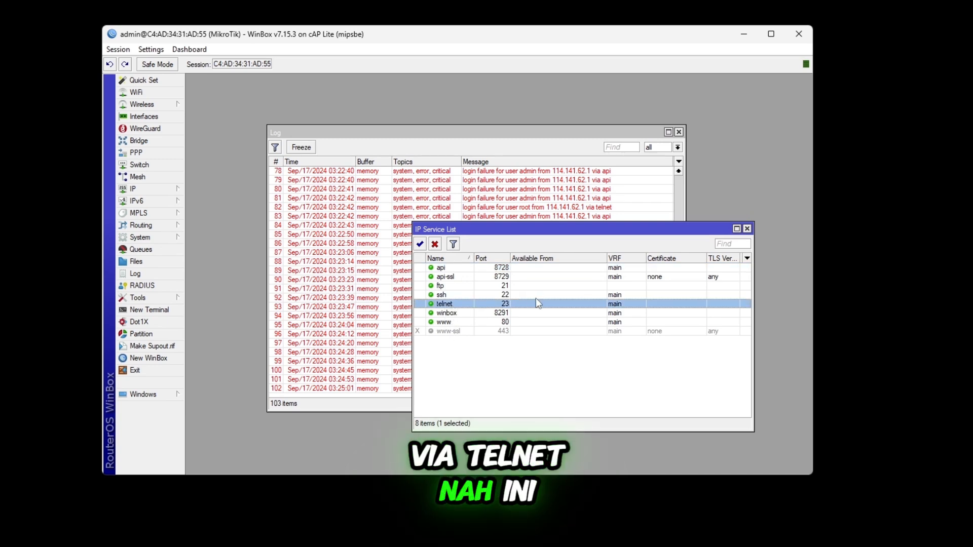
Step: View the api service's settings without changing them, and select the telnet service
{"action": "double_click", "coordinate": [501, 268]}
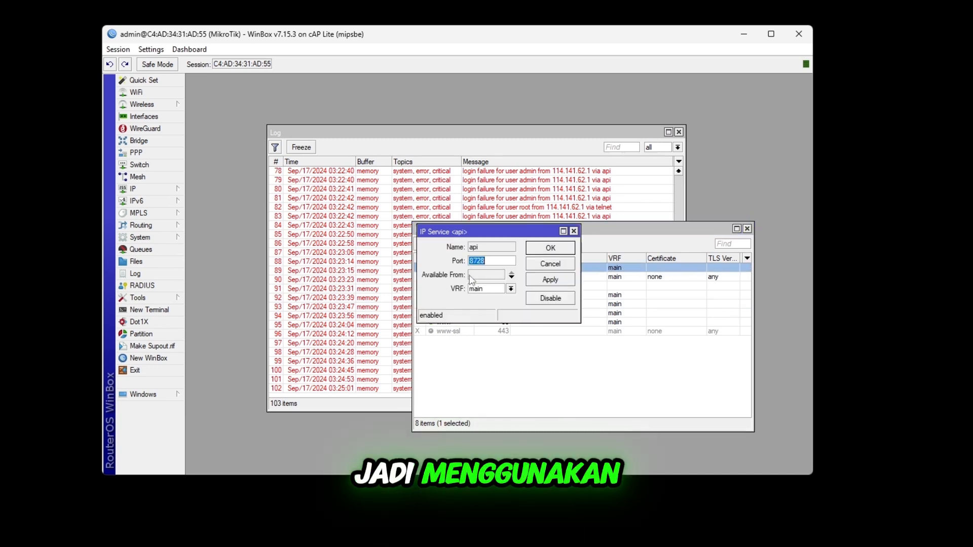
{"action": "left_click", "coordinate": [573, 231]}
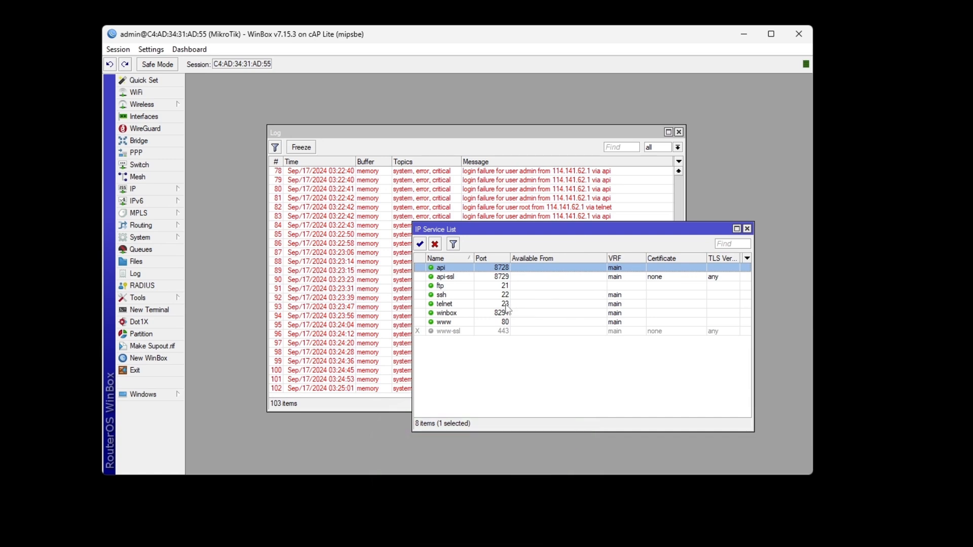
{"action": "left_click", "coordinate": [507, 305]}
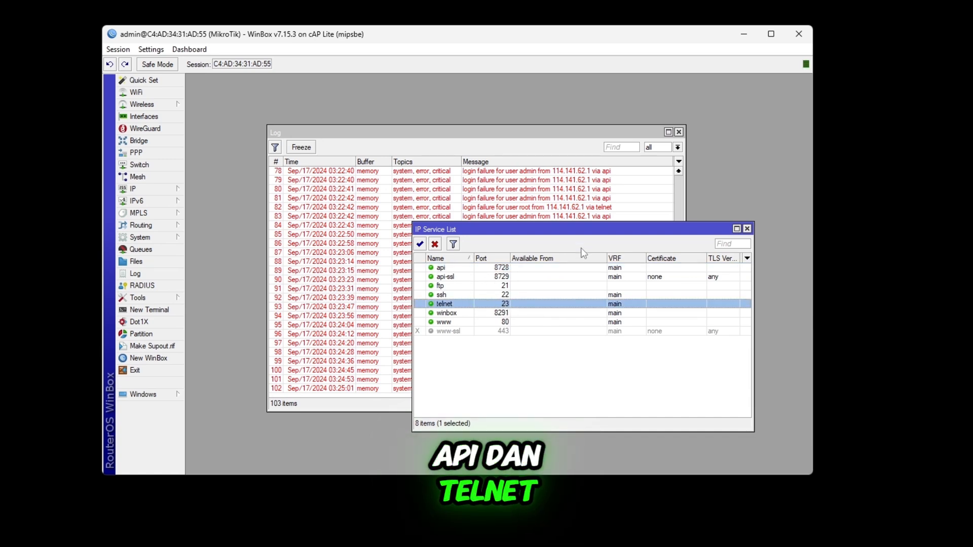
Step: Move the IP service list back to the middle of the workspace and close the log
{"action": "left_click_drag", "start_coordinate": [583, 229], "coordinate": [497, 178]}
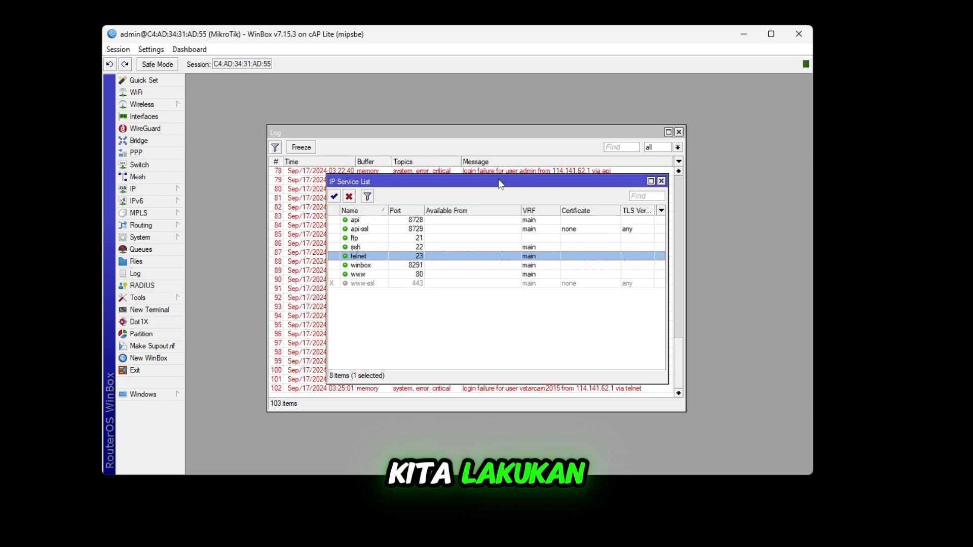
{"action": "left_click", "coordinate": [572, 172]}
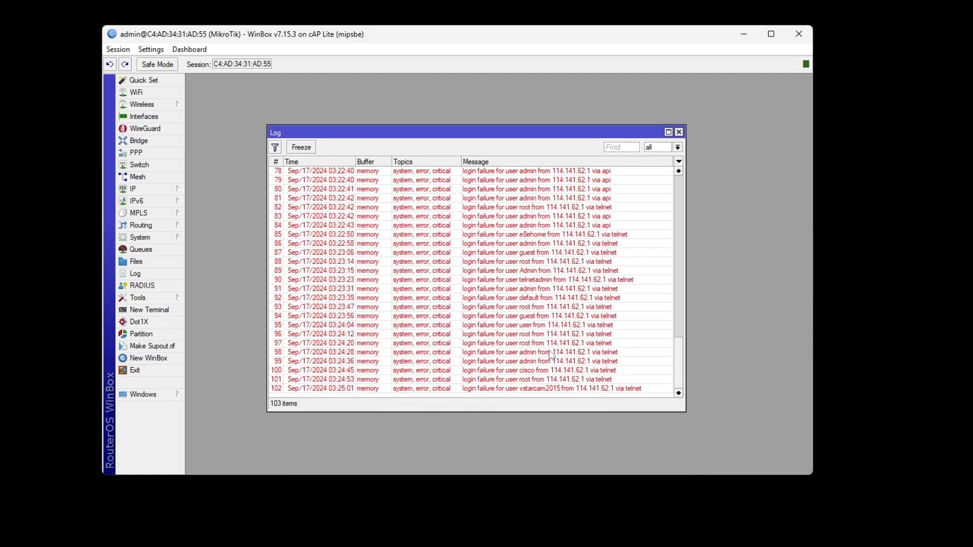
{"action": "left_click", "coordinate": [679, 132]}
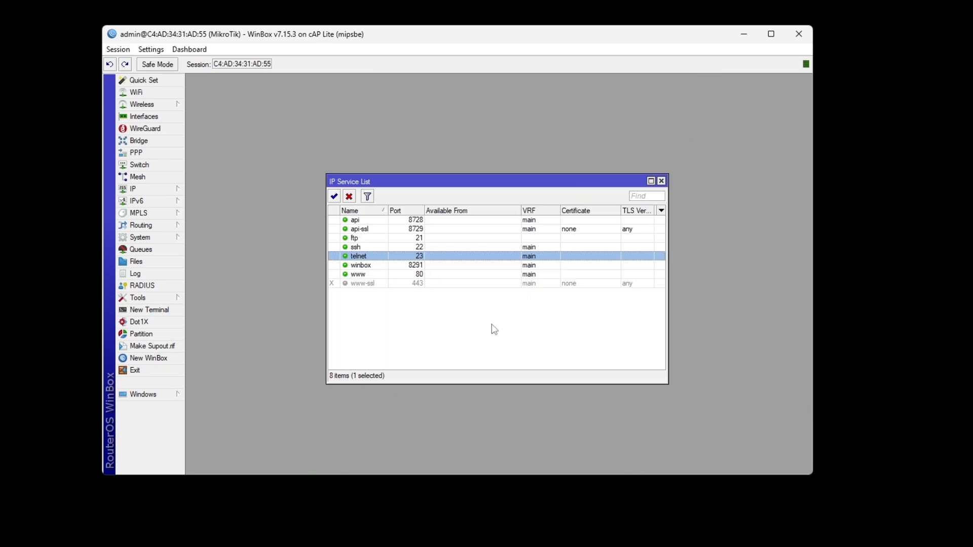
Step: Open the api service's settings again and leave them without changes
{"action": "double_click", "coordinate": [430, 220]}
{"action": "left_click", "coordinate": [549, 263]}
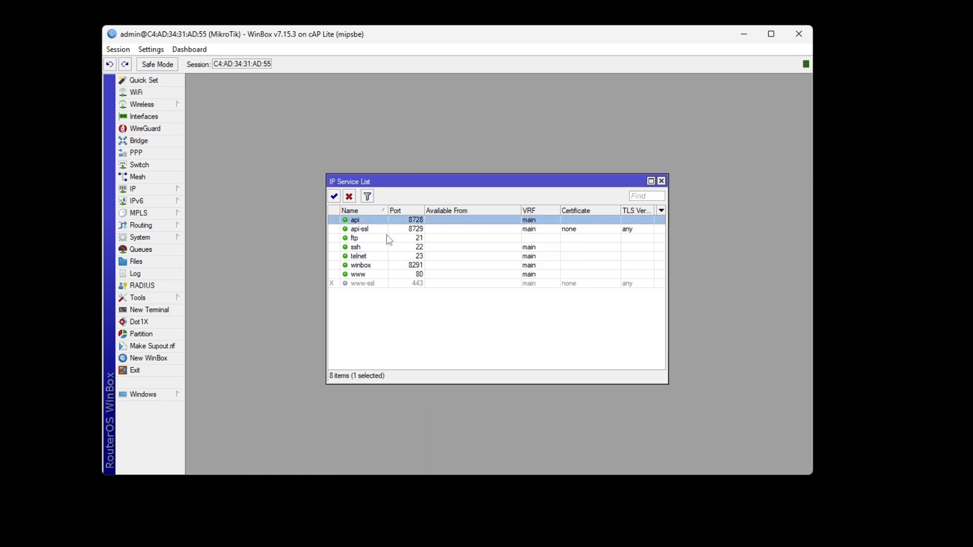
Step: Disable the api, api-ssl, ftp and telnet services in the IP service list
{"action": "left_click", "coordinate": [390, 239], "text": "shift"}
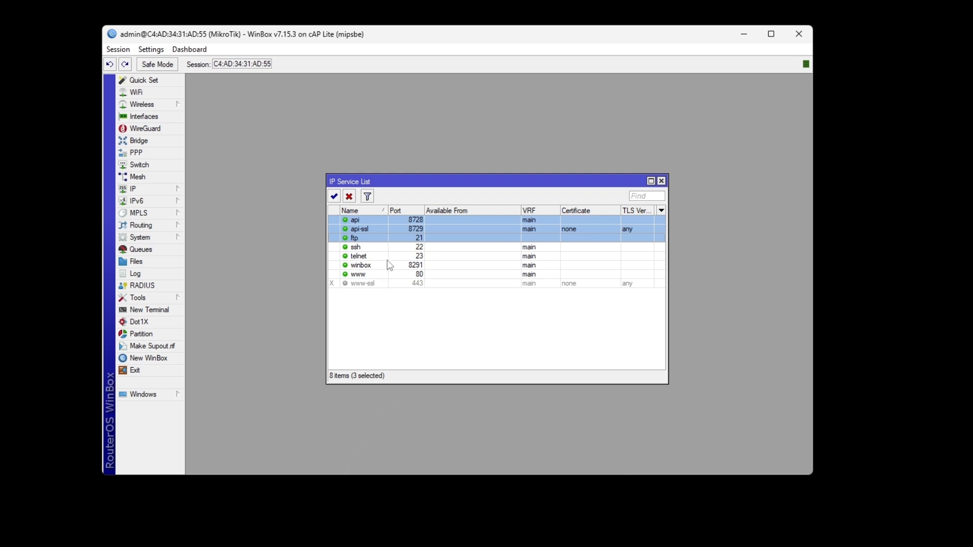
{"action": "left_click", "coordinate": [349, 196]}
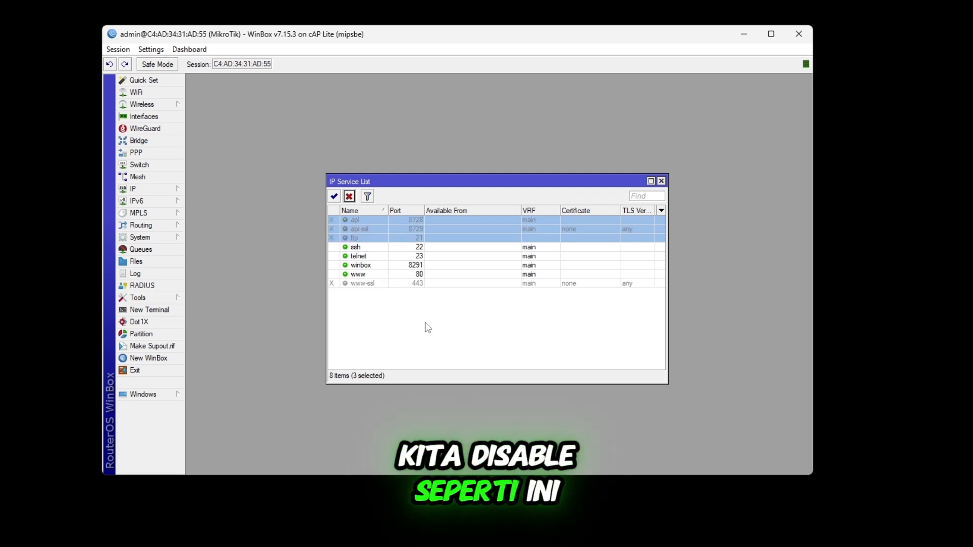
{"action": "left_click", "coordinate": [411, 257]}
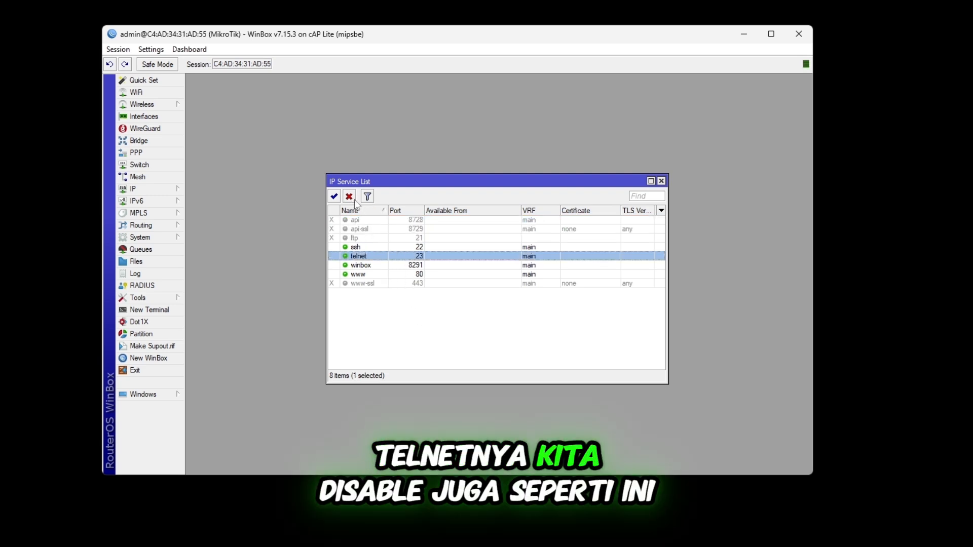
{"action": "left_click", "coordinate": [349, 196]}
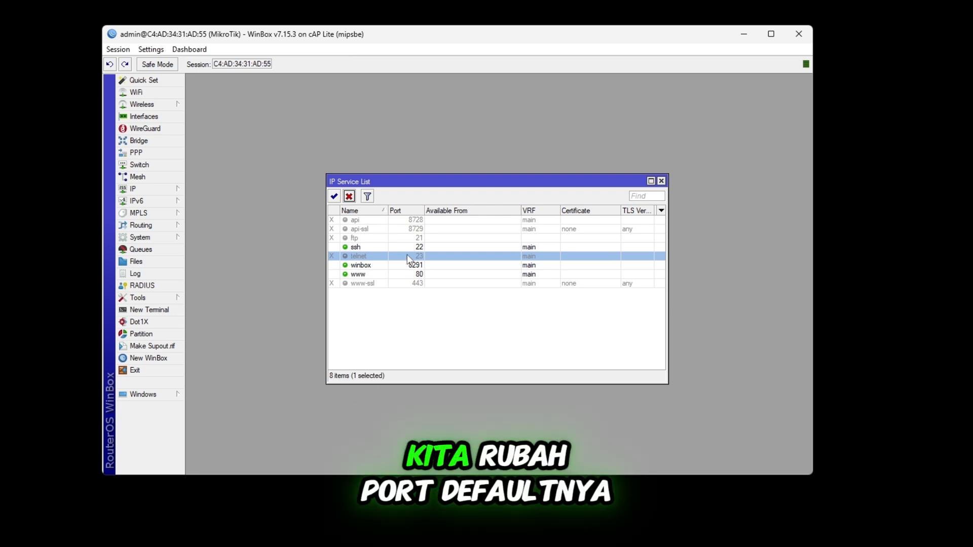
Step: Enable all services from api through telnet again in the IP service list
{"action": "left_click", "coordinate": [377, 220]}
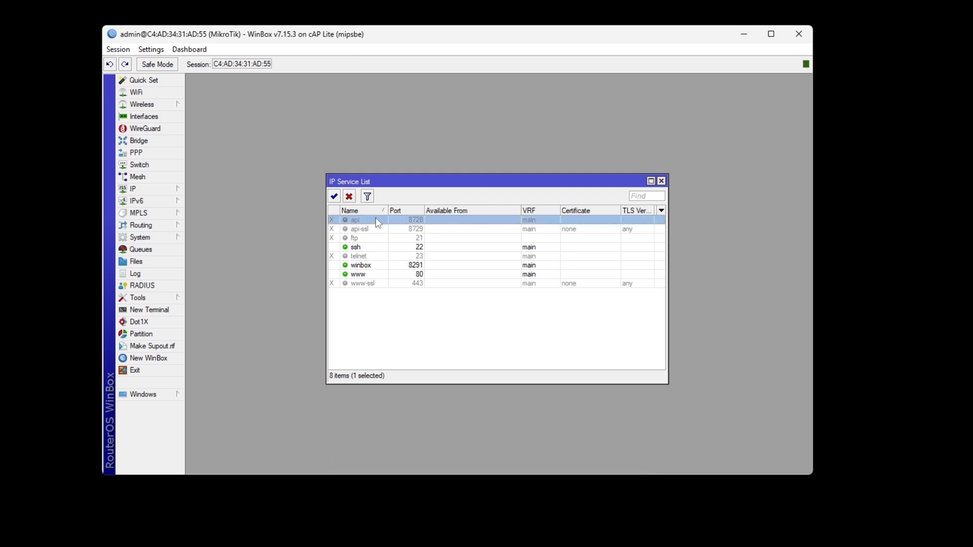
{"action": "double_click", "coordinate": [380, 256], "text": "shift"}
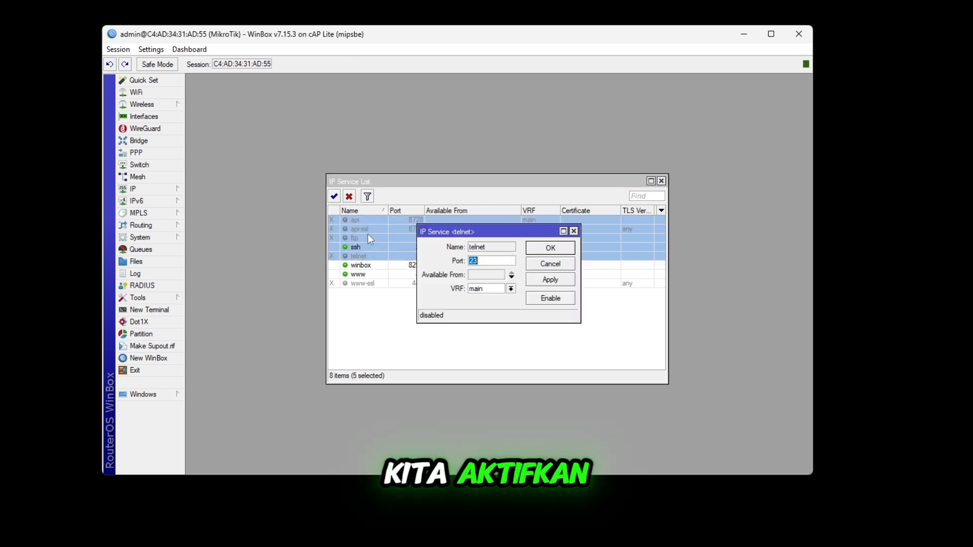
{"action": "left_click", "coordinate": [575, 230]}
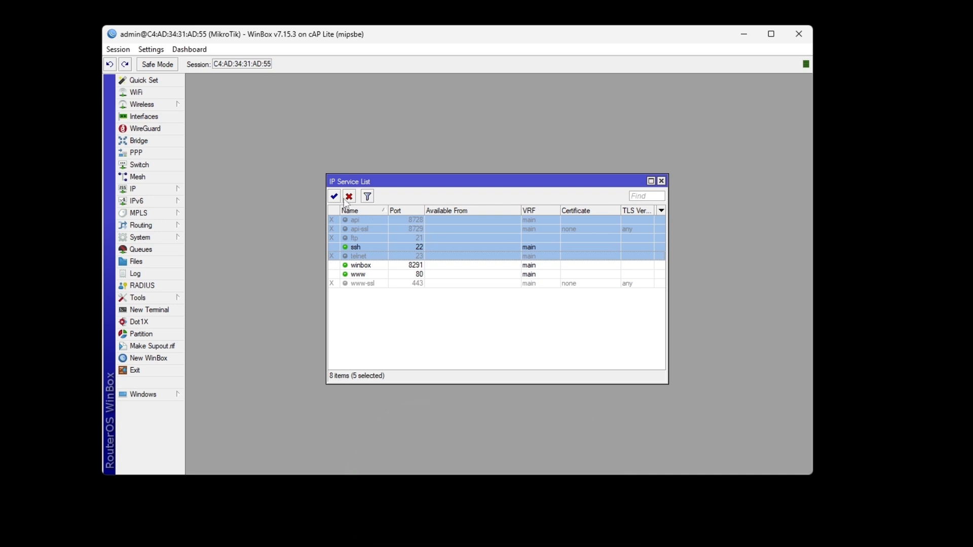
{"action": "left_click", "coordinate": [334, 196]}
{"action": "left_click", "coordinate": [405, 320]}
Step: Set the api service's port to 8725 and save the change
{"action": "double_click", "coordinate": [406, 222]}
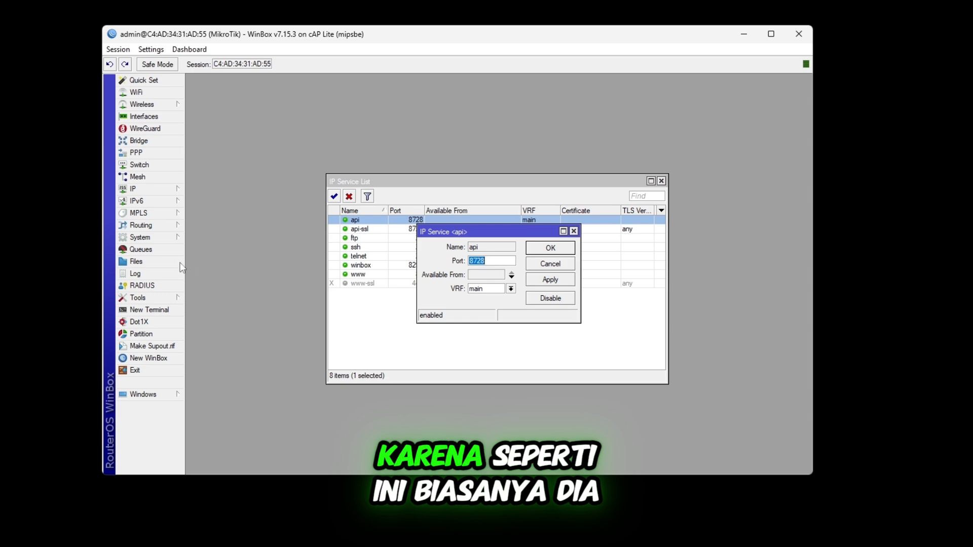
{"action": "left_click", "coordinate": [135, 273]}
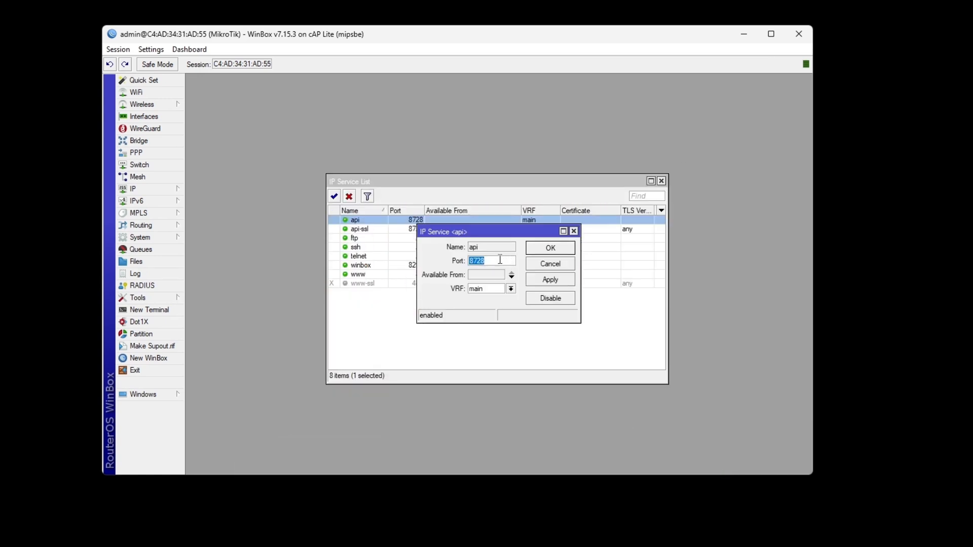
{"action": "left_click", "coordinate": [500, 259]}
{"action": "type", "text": "1"}
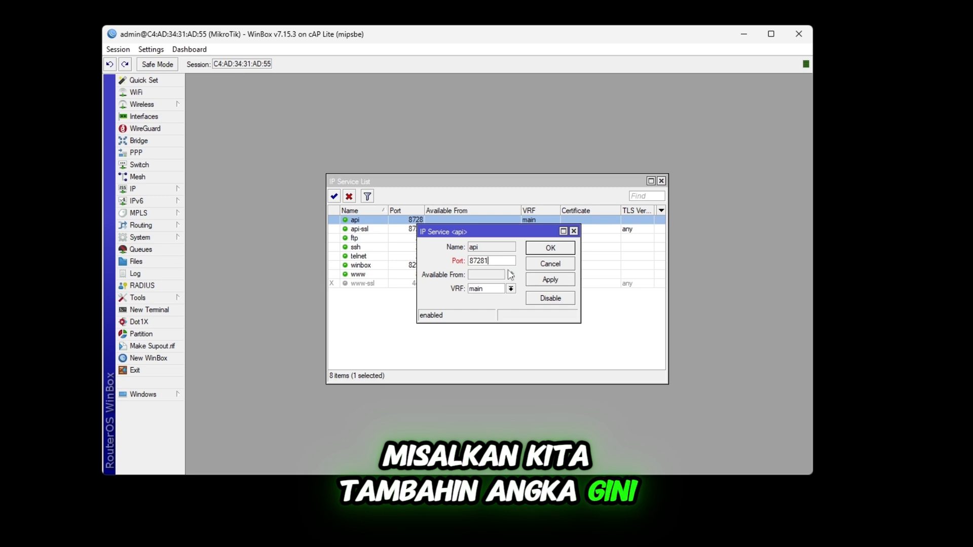
{"action": "left_click_drag", "start_coordinate": [493, 261], "coordinate": [475, 262]}
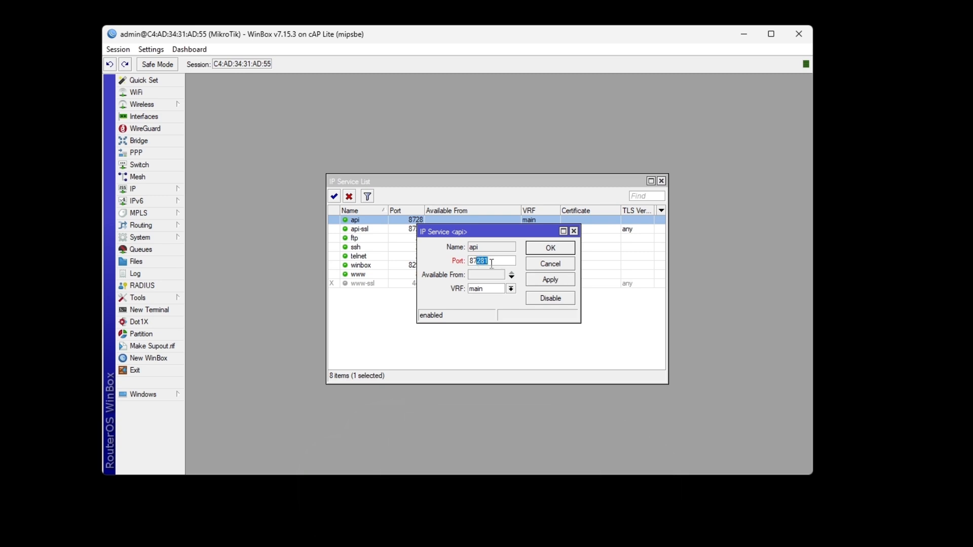
{"action": "type", "text": "5"}
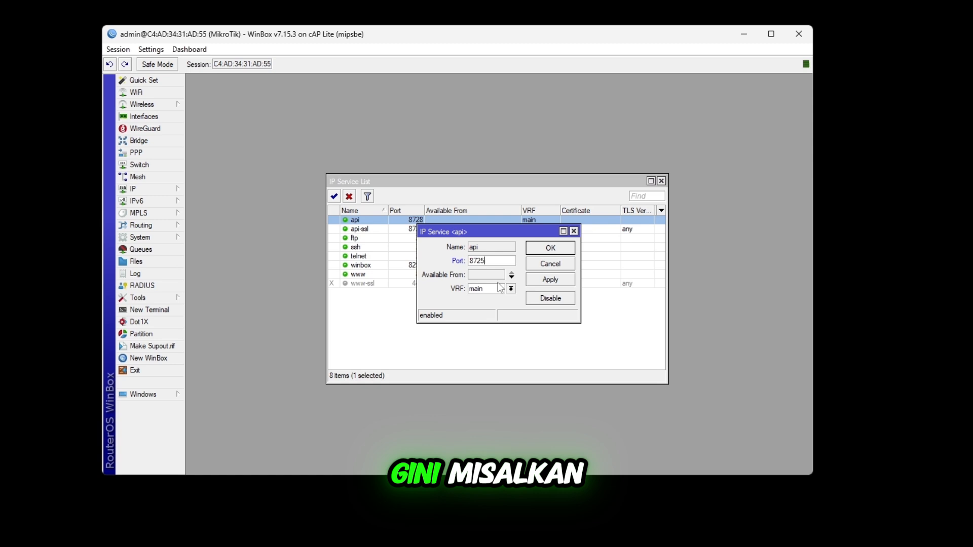
{"action": "left_click", "coordinate": [538, 280]}
{"action": "left_click", "coordinate": [541, 252]}
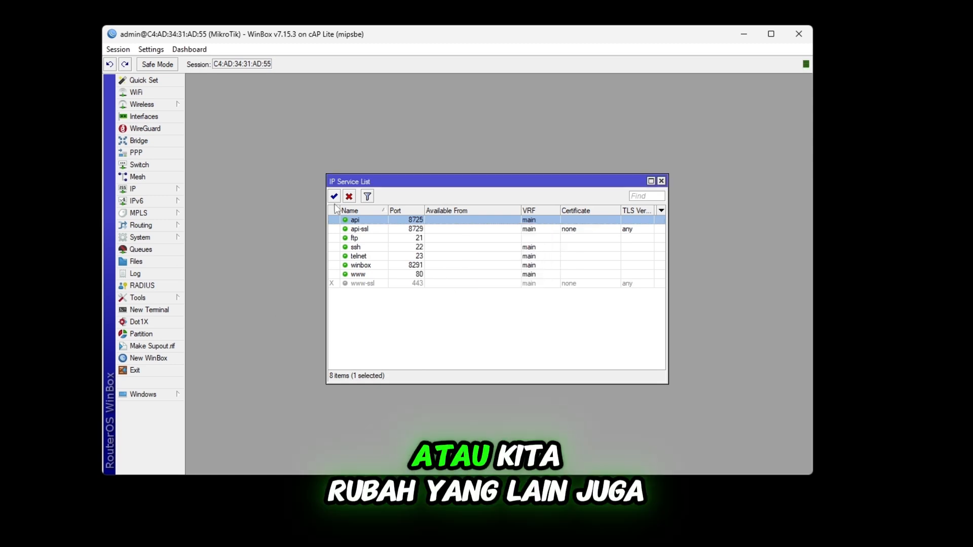
Step: Set the telnet service's port to 2323 and save the change
{"action": "double_click", "coordinate": [430, 256]}
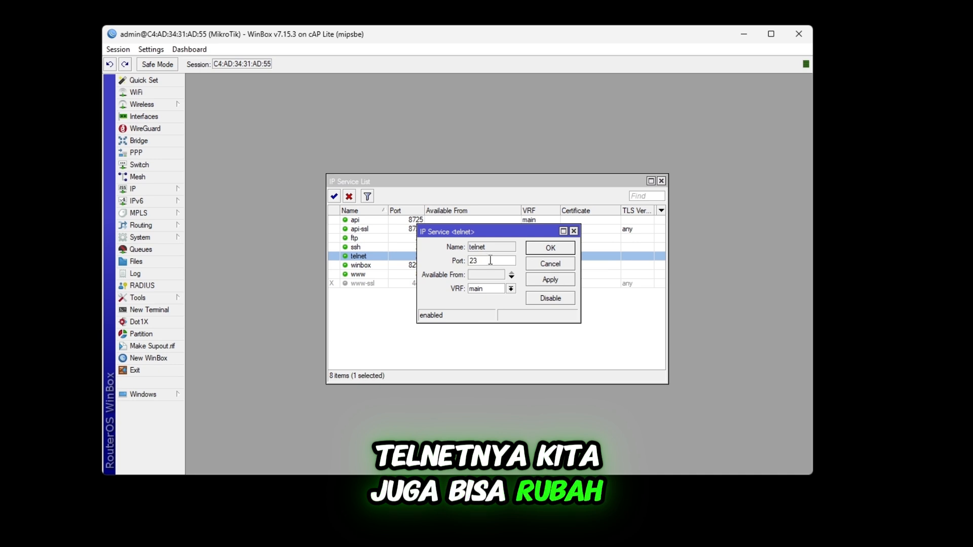
{"action": "type", "text": "23"}
{"action": "left_click", "coordinate": [538, 252]}
{"action": "left_click", "coordinate": [469, 358]}
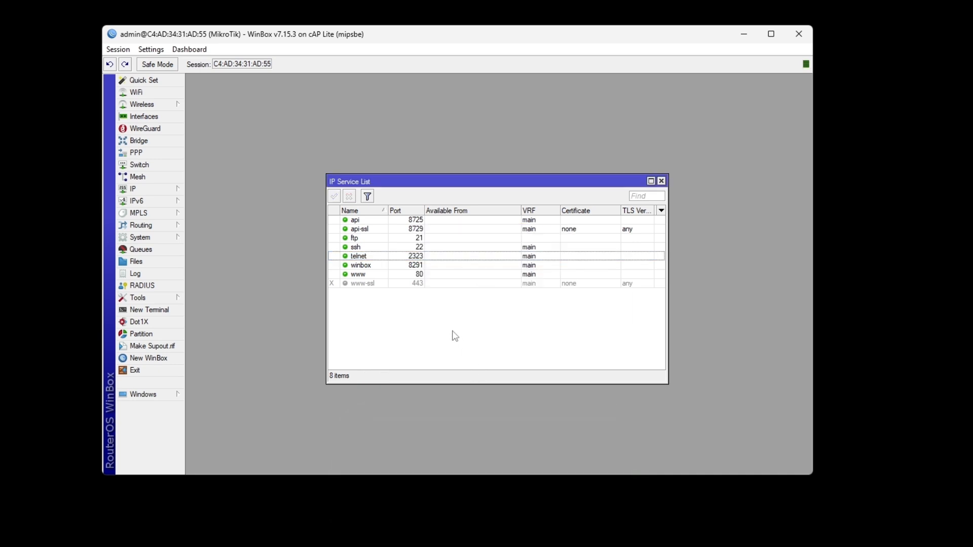
Step: Check the log for api and telnet login failures, and close it again
{"action": "left_click", "coordinate": [144, 275]}
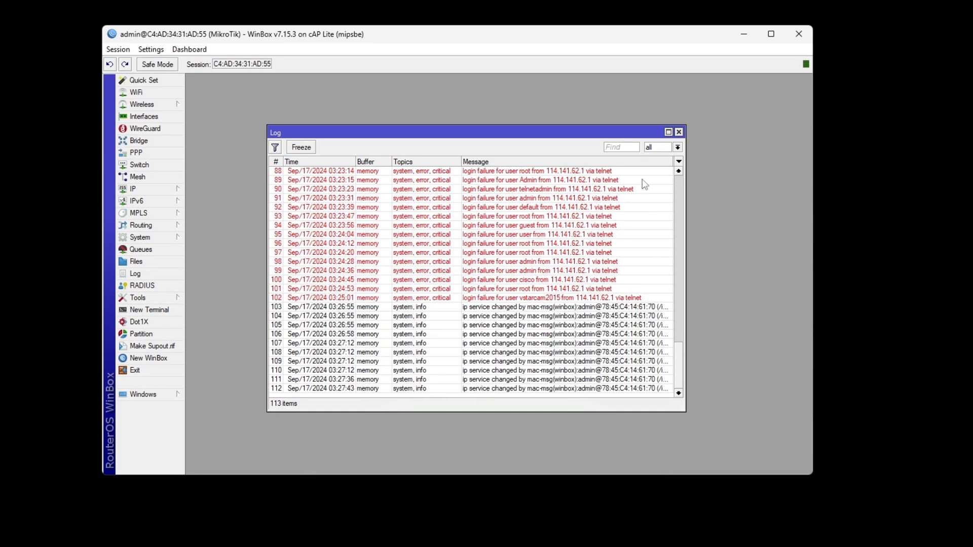
{"action": "scroll", "coordinate": [550, 360], "scroll_direction": "up", "scroll_amount": 4}
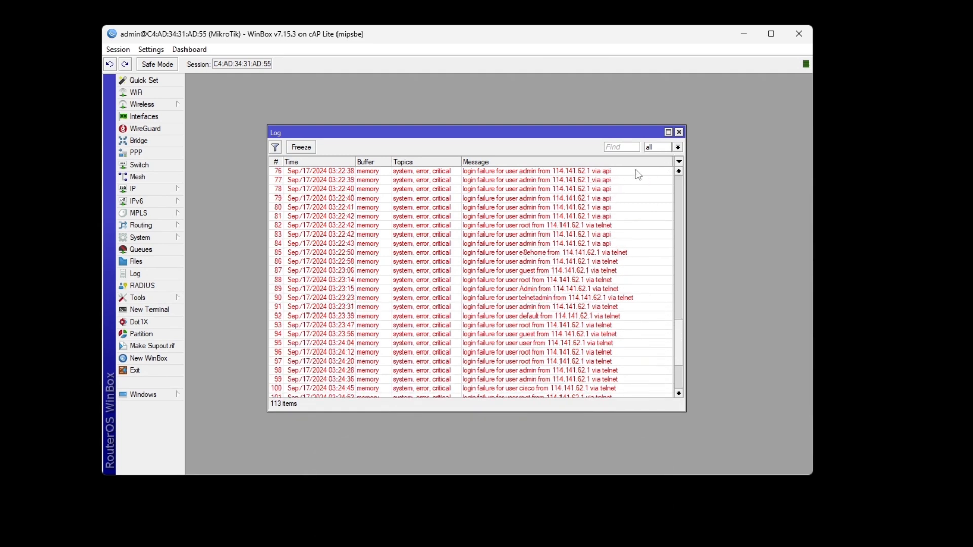
{"action": "left_click", "coordinate": [679, 132]}
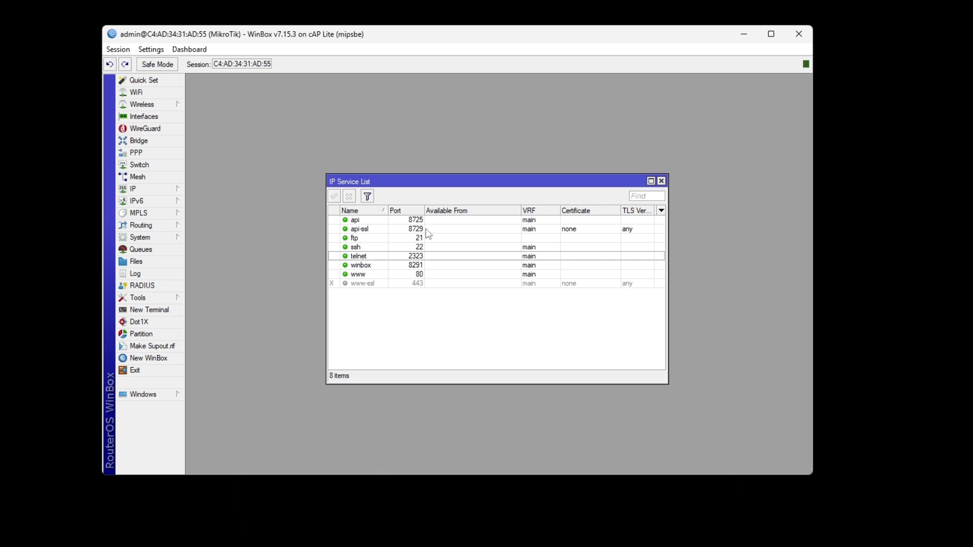
Step: Examine the Available From address restriction in the telnet service's settings, and close them without saving
{"action": "double_click", "coordinate": [427, 257]}
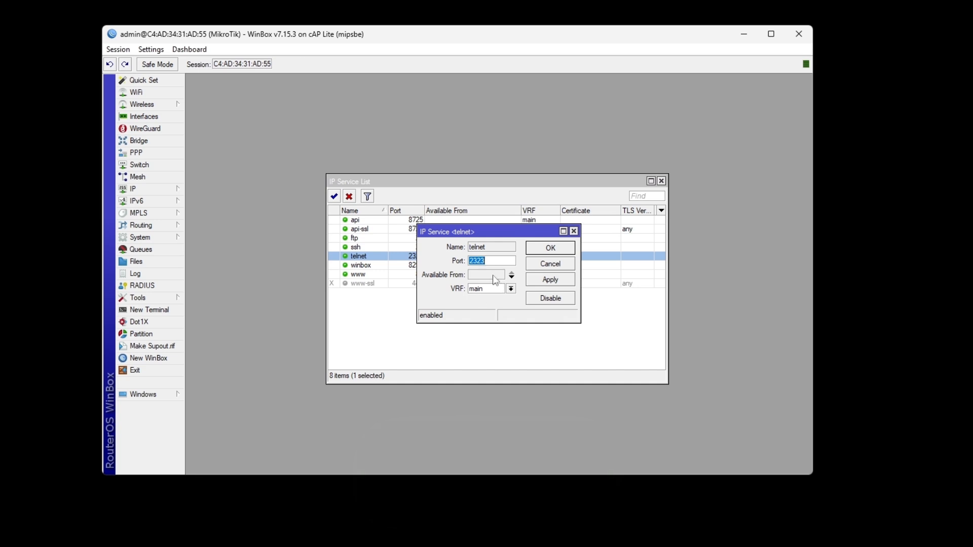
{"action": "left_click_drag", "start_coordinate": [580, 323], "coordinate": [673, 361]}
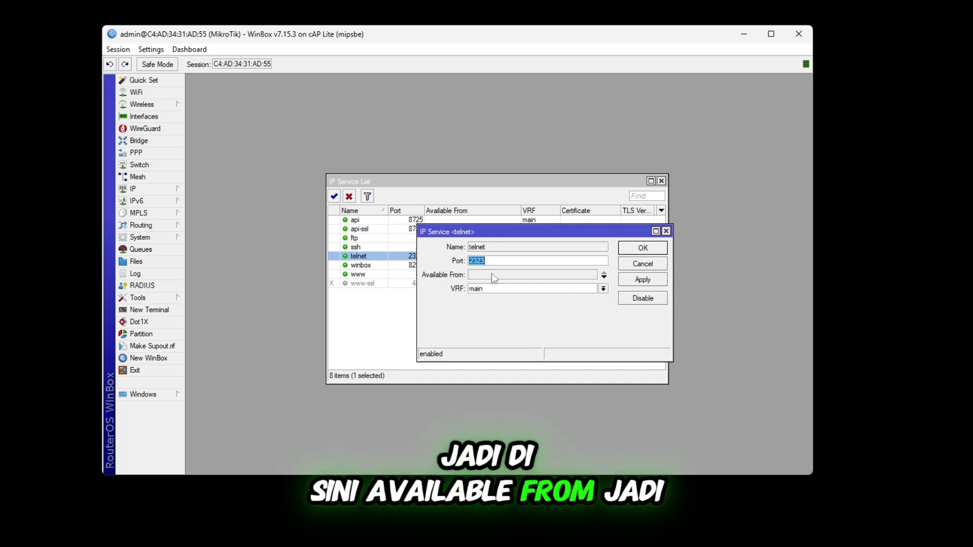
{"action": "left_click", "coordinate": [507, 276]}
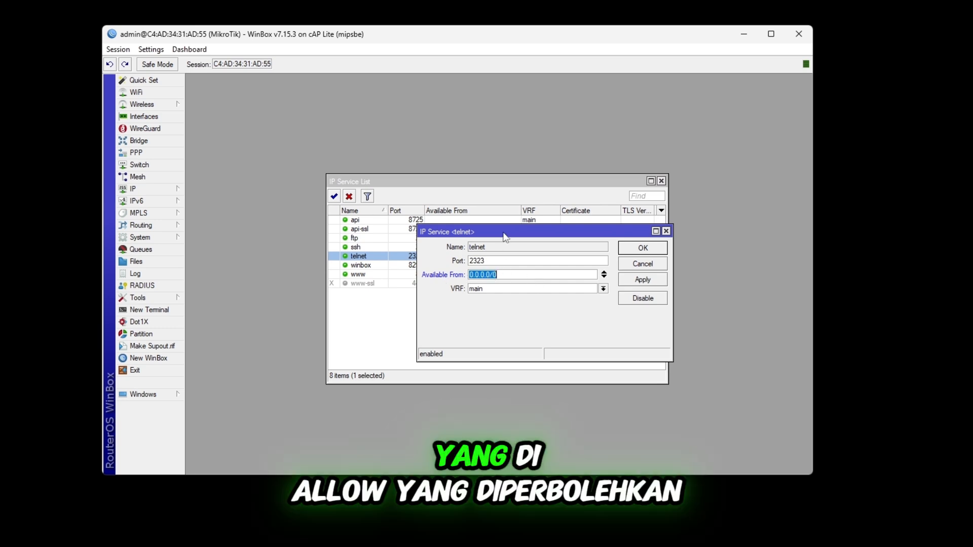
{"action": "left_click_drag", "start_coordinate": [500, 232], "coordinate": [477, 296]}
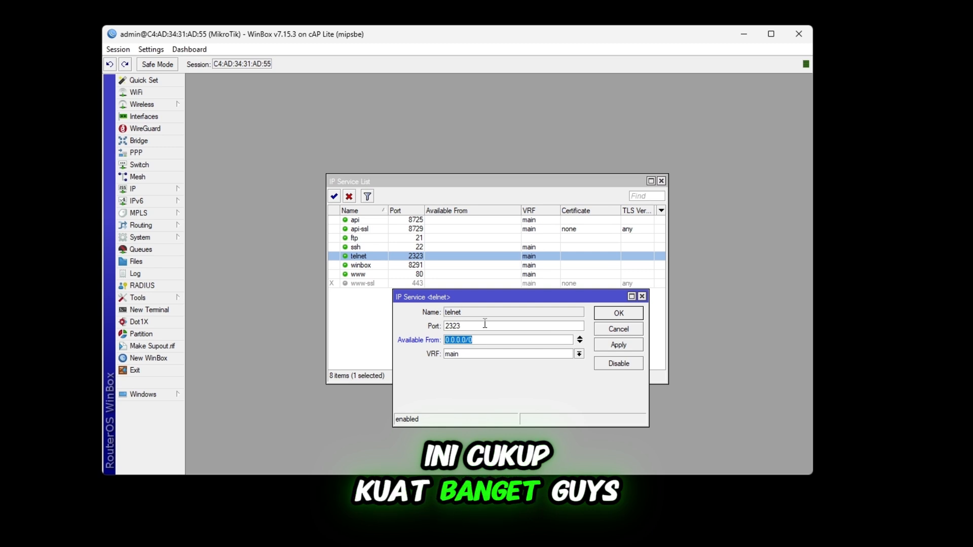
{"action": "left_click", "coordinate": [642, 298]}
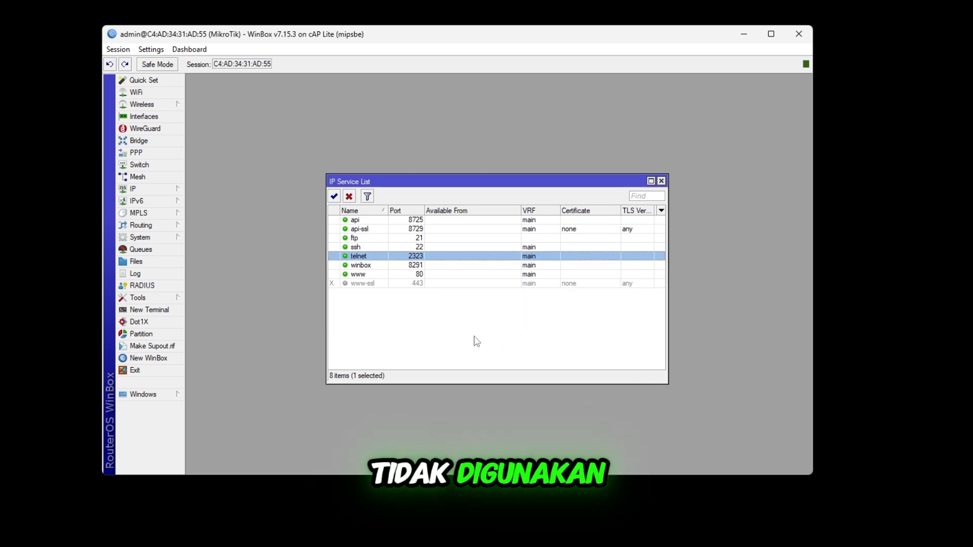
Step: Disable the api, api-ssl and telnet services together
{"action": "left_click", "coordinate": [430, 221], "text": "ctrl"}
{"action": "left_click", "coordinate": [430, 229], "text": "ctrl"}
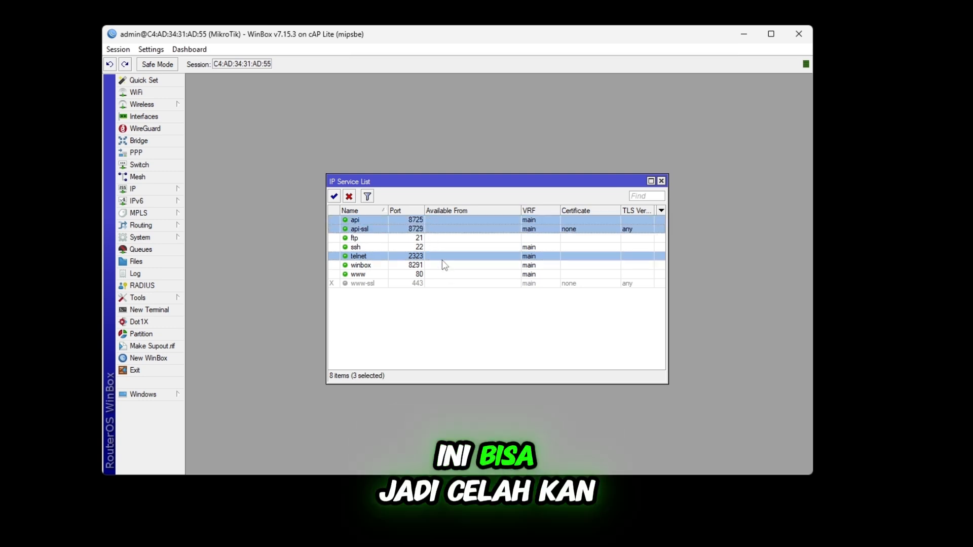
{"action": "left_click", "coordinate": [350, 197]}
{"action": "left_click", "coordinate": [429, 339]}
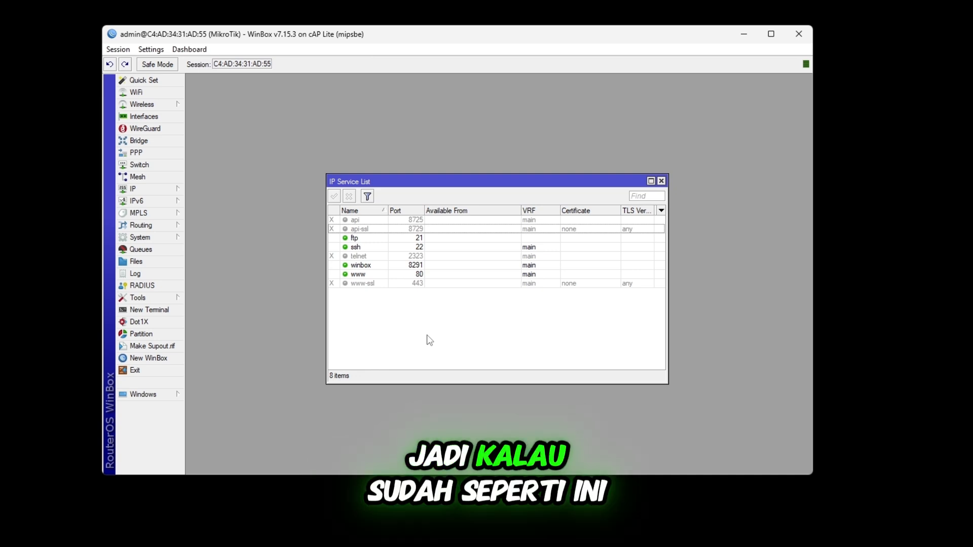
Step: Check the log for login attempts since the service changes, and return to the IP service list
{"action": "left_click", "coordinate": [147, 274]}
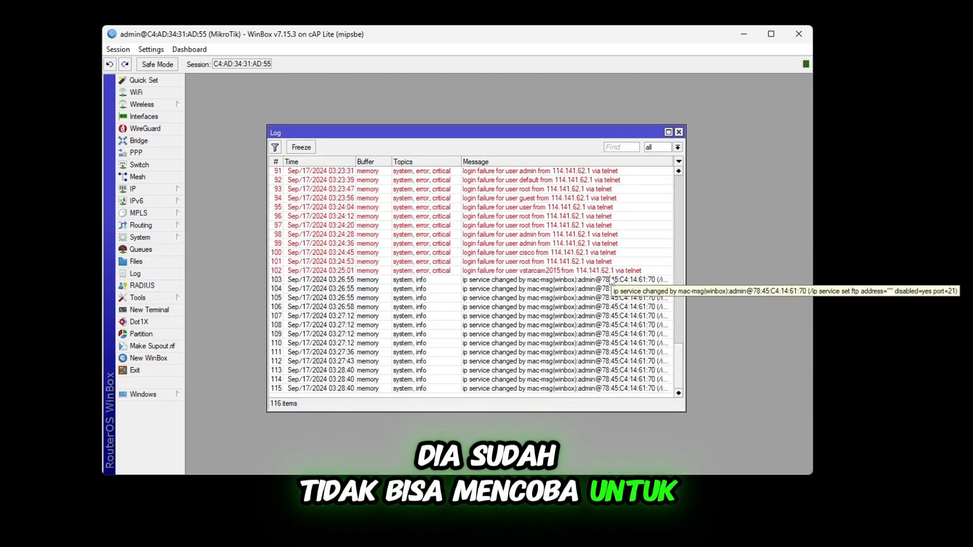
{"action": "scroll", "coordinate": [598, 270], "scroll_direction": "up", "scroll_amount": 1}
{"action": "scroll", "coordinate": [598, 270], "scroll_direction": "up", "scroll_amount": 5}
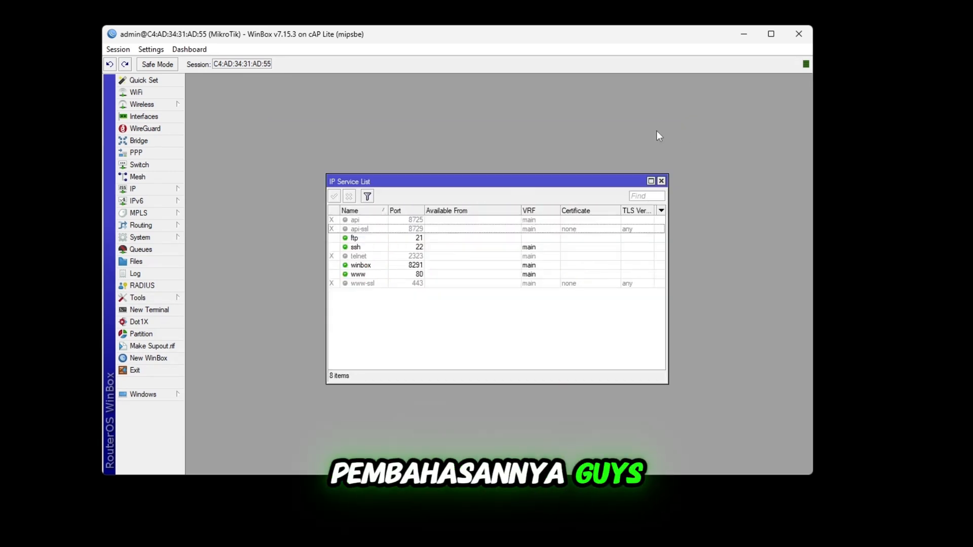
{"action": "left_click_drag", "start_coordinate": [495, 180], "coordinate": [471, 173]}
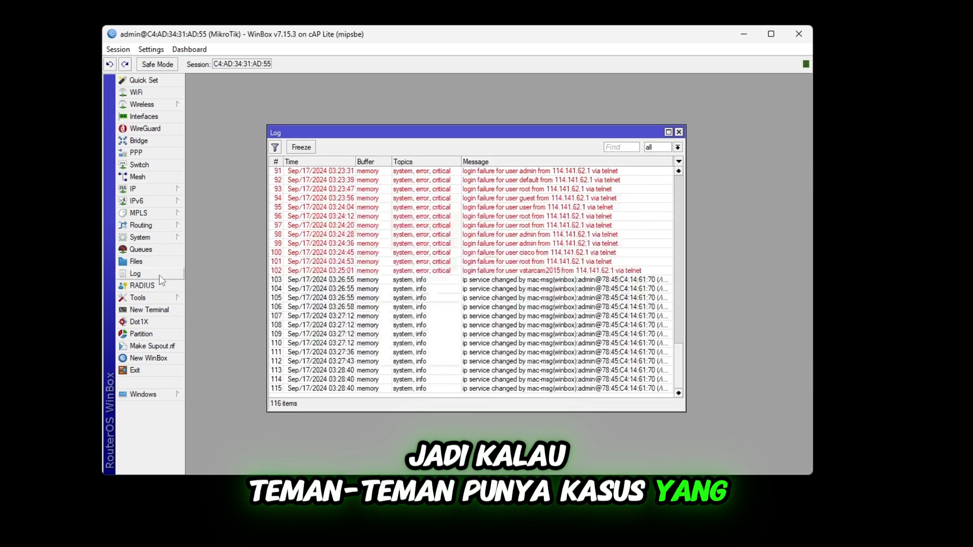
Step: Reopen the log and view the full details of the api login failure logged as entry 81
{"action": "scroll", "coordinate": [532, 308], "scroll_direction": "up", "scroll_amount": 2}
{"action": "scroll", "coordinate": [532, 308], "scroll_direction": "up", "scroll_amount": 2}
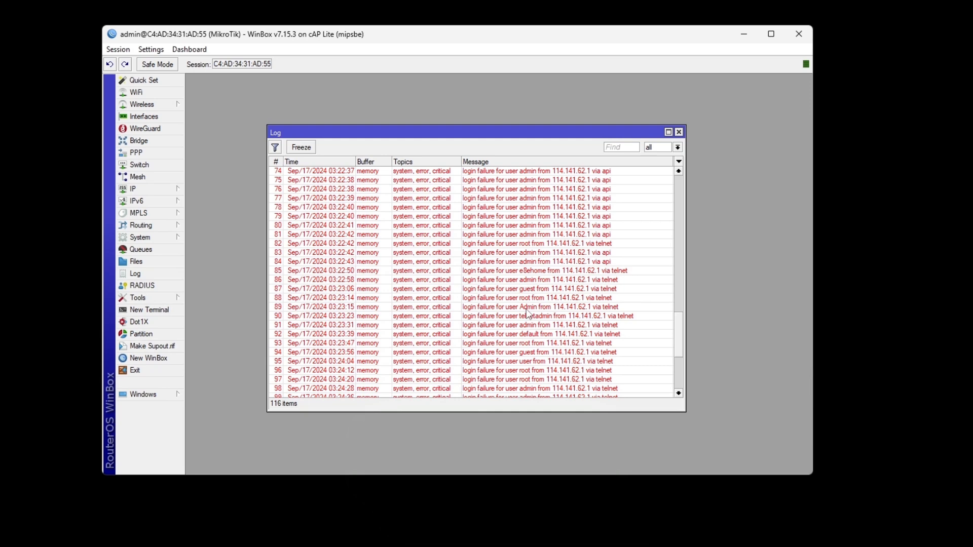
{"action": "double_click", "coordinate": [534, 235]}
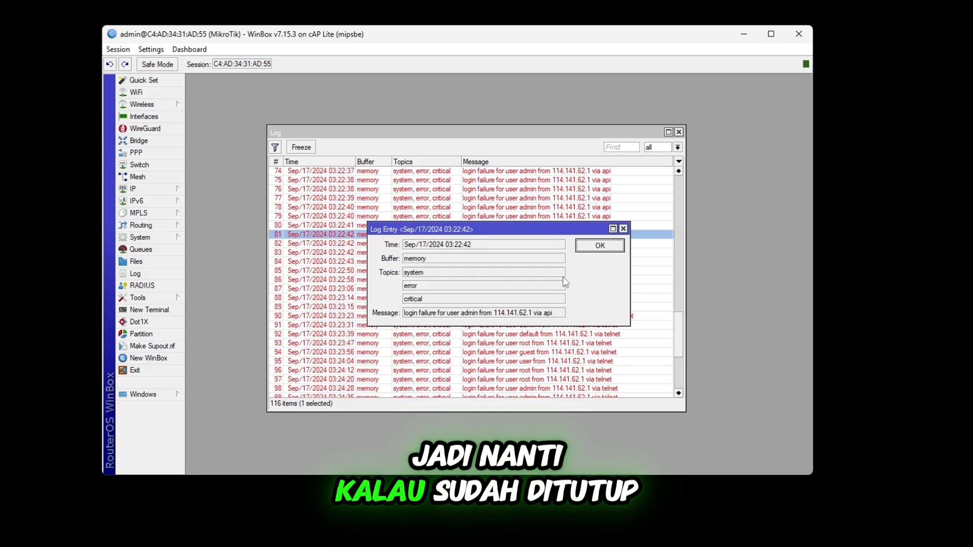
{"action": "left_click", "coordinate": [623, 229]}
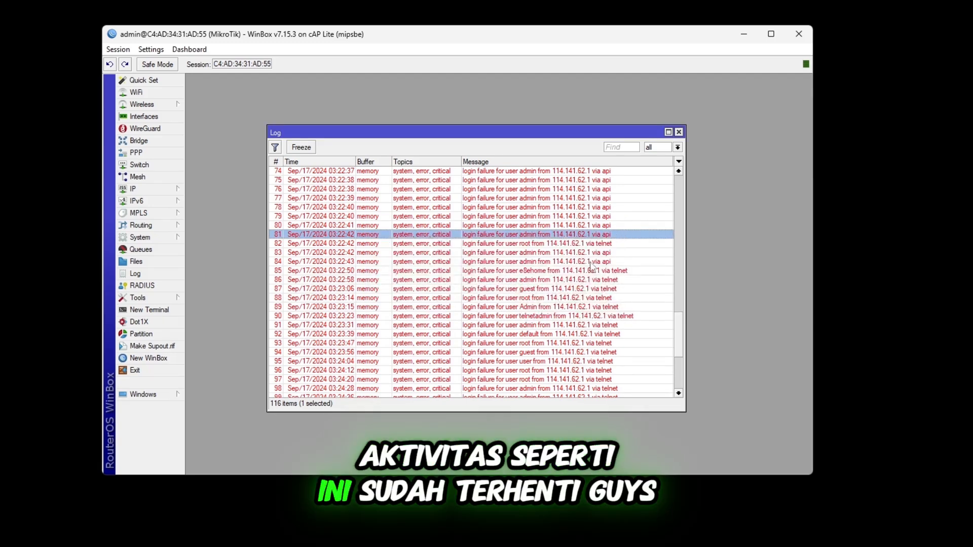
Step: Look back through the older api and telnet login failures in the log
{"action": "scroll", "coordinate": [592, 267], "scroll_direction": "up", "scroll_amount": 9}
{"action": "scroll", "coordinate": [592, 267], "scroll_direction": "up", "scroll_amount": 10}
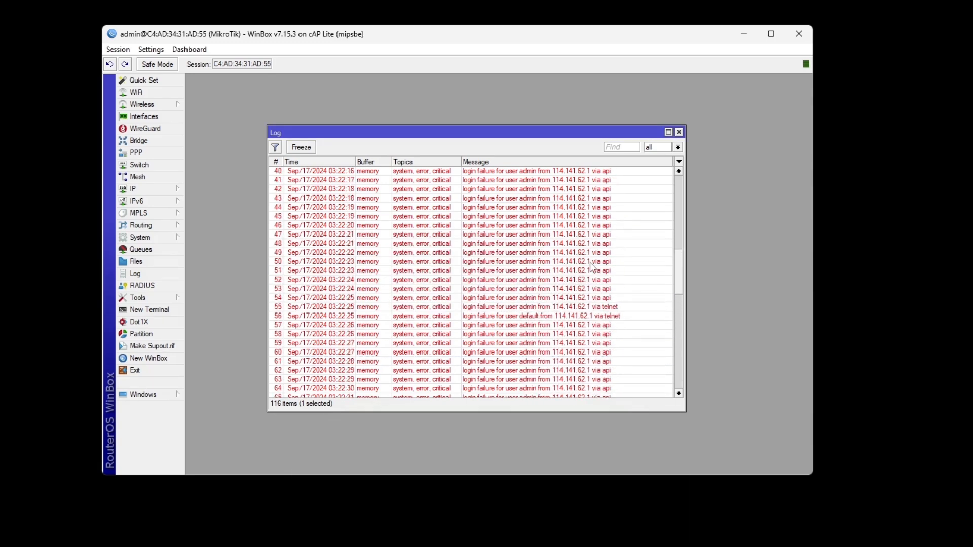
{"action": "scroll", "coordinate": [592, 267], "scroll_direction": "down", "scroll_amount": 12}
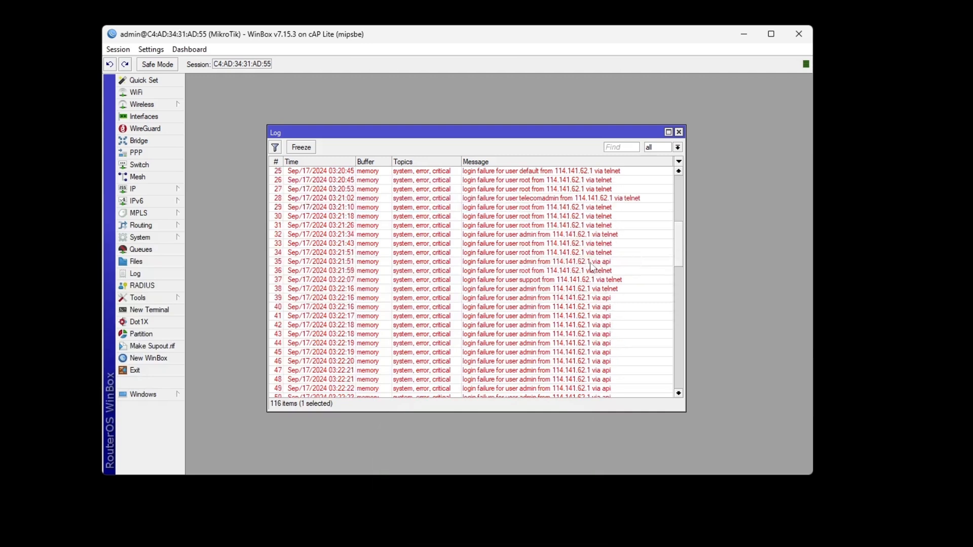